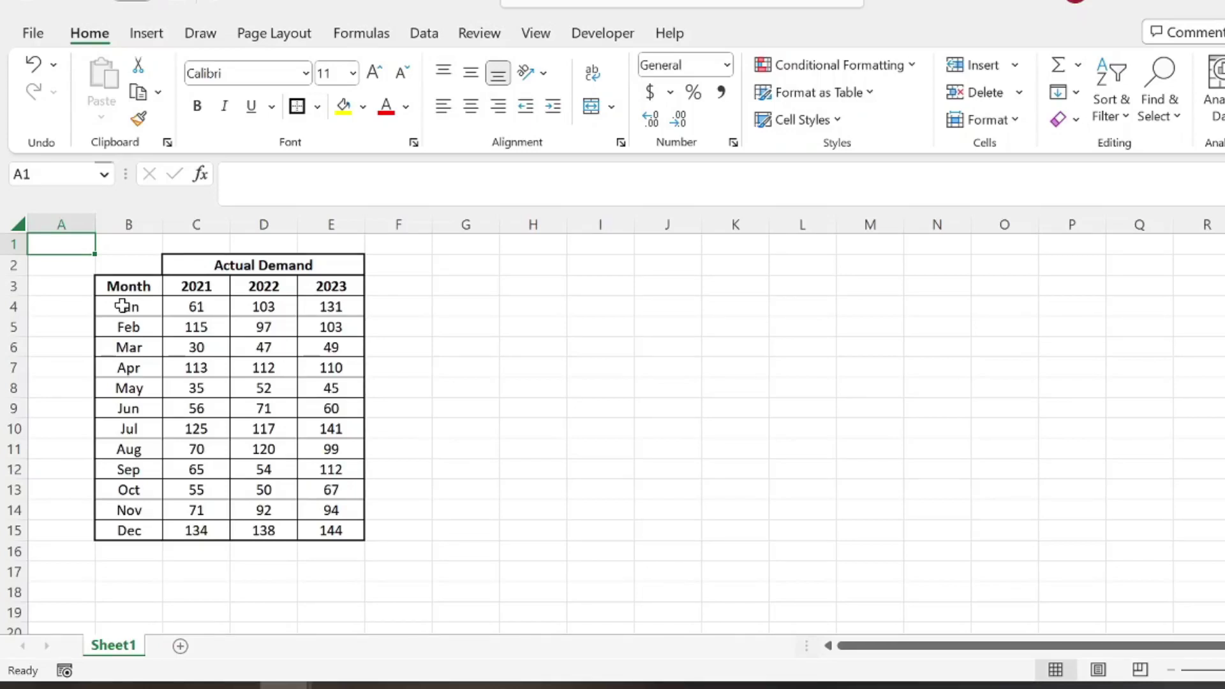
- Review the demand table by selecting its months, 2021–2023 year headings and monthly figures
click(299, 344)
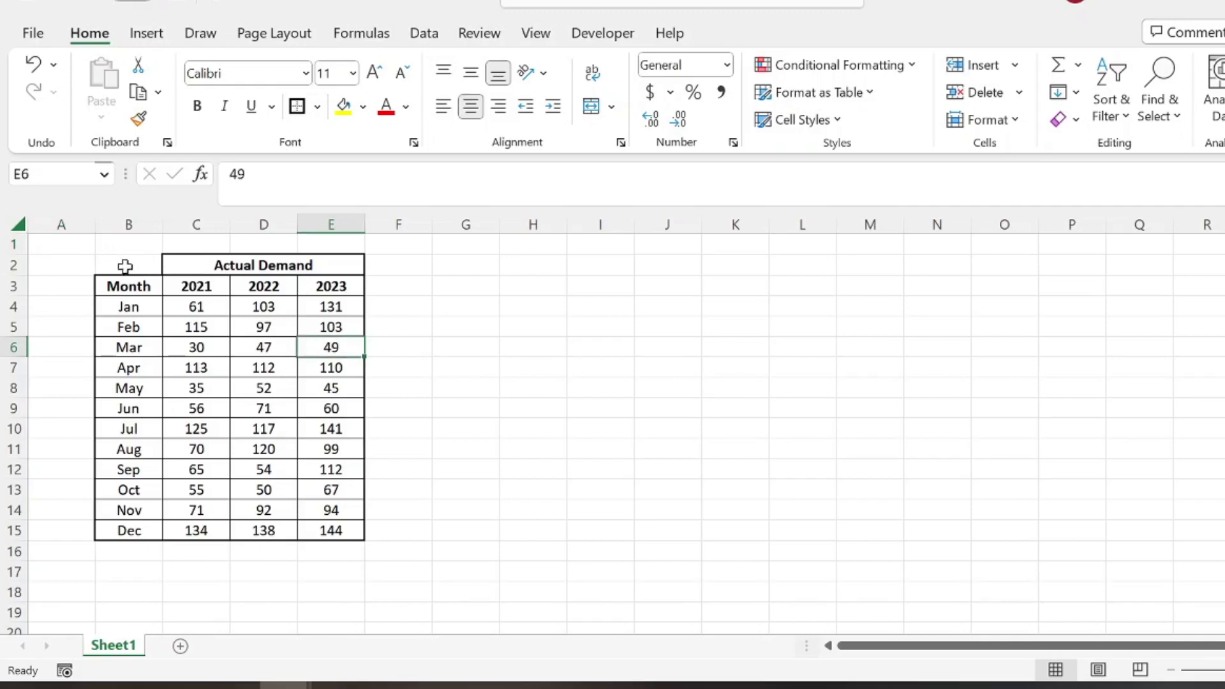
drag(126, 266, 354, 532)
click(409, 424)
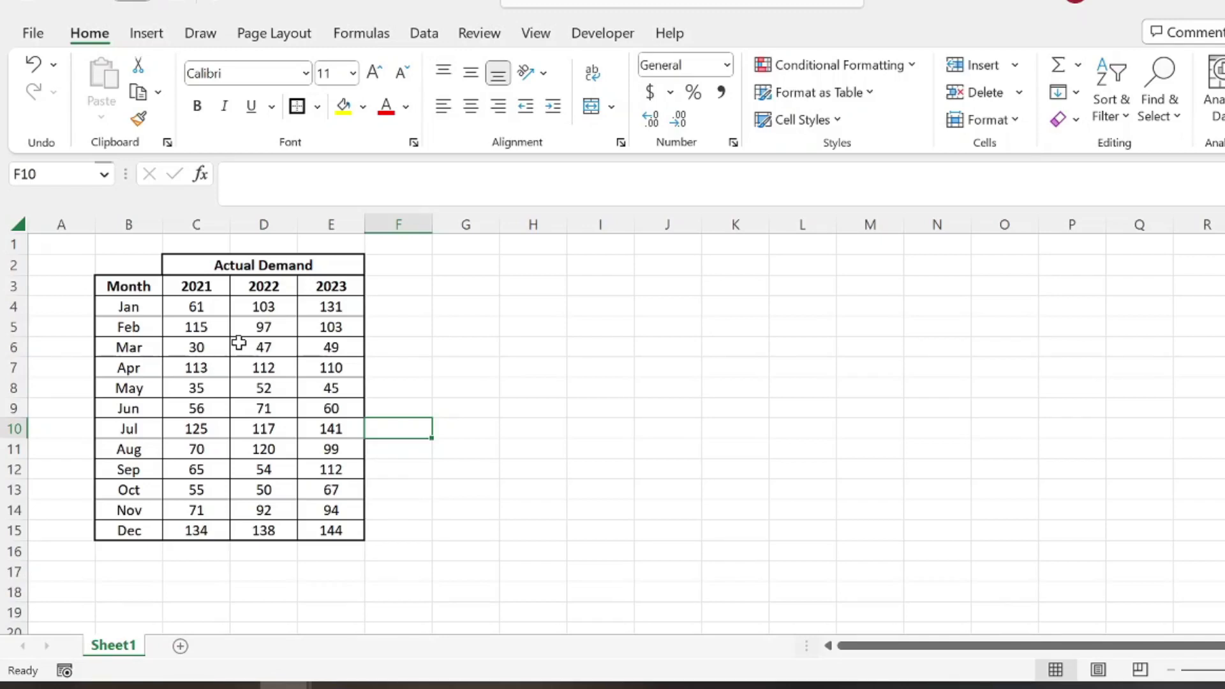
click(436, 307)
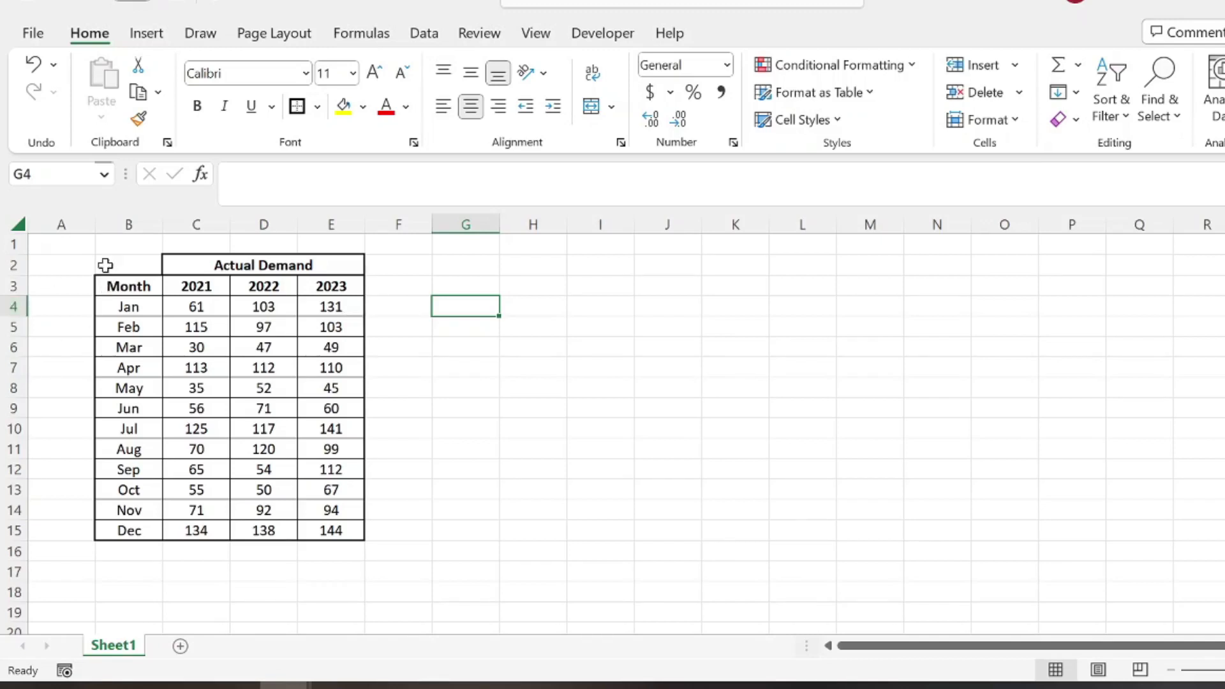
drag(104, 266, 355, 554)
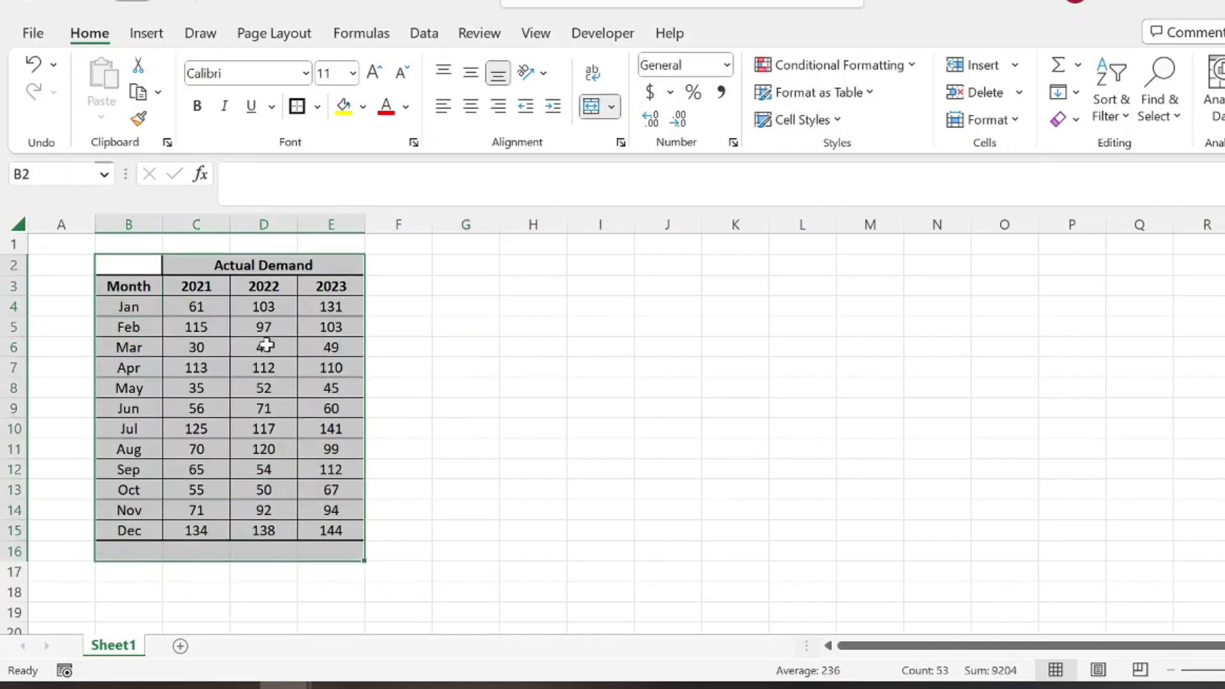
drag(198, 308, 328, 534)
drag(127, 285, 129, 534)
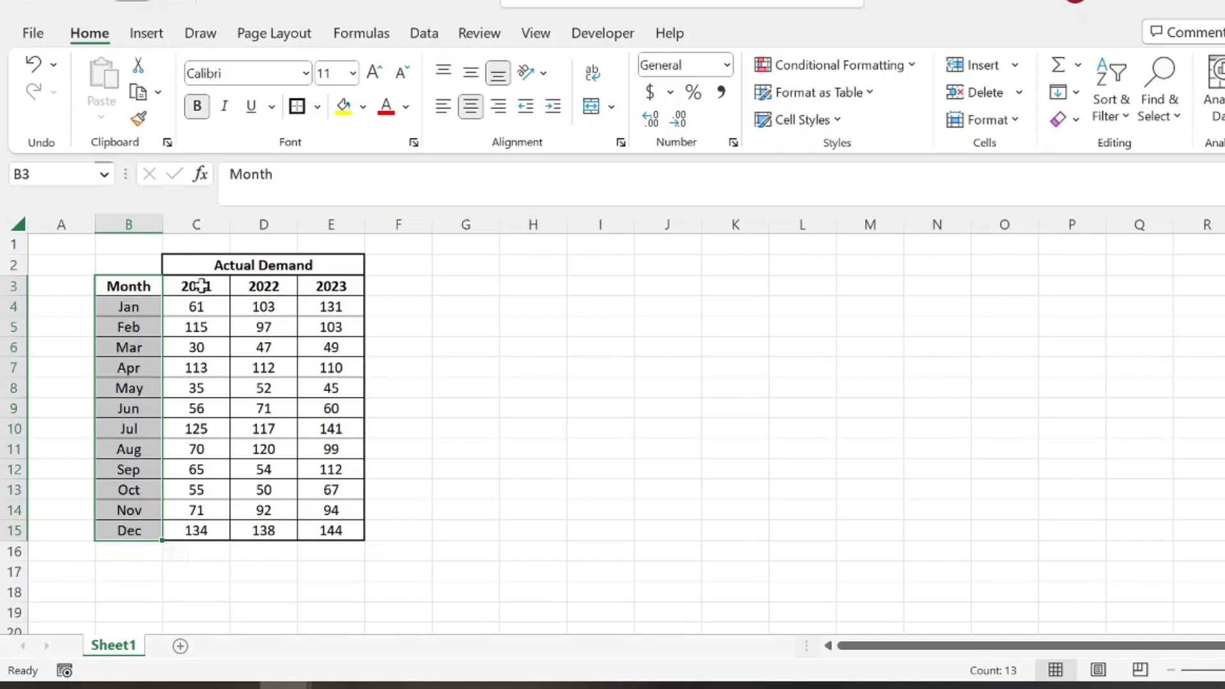
drag(200, 285, 325, 286)
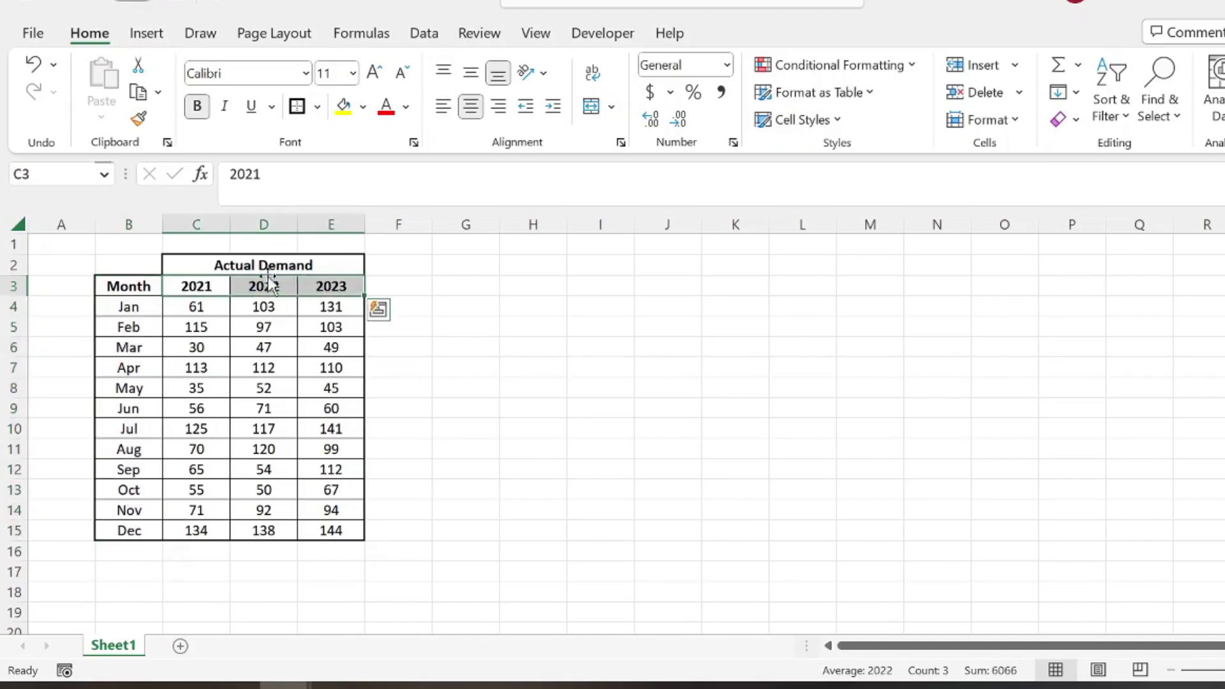
click(235, 265)
drag(192, 285, 336, 289)
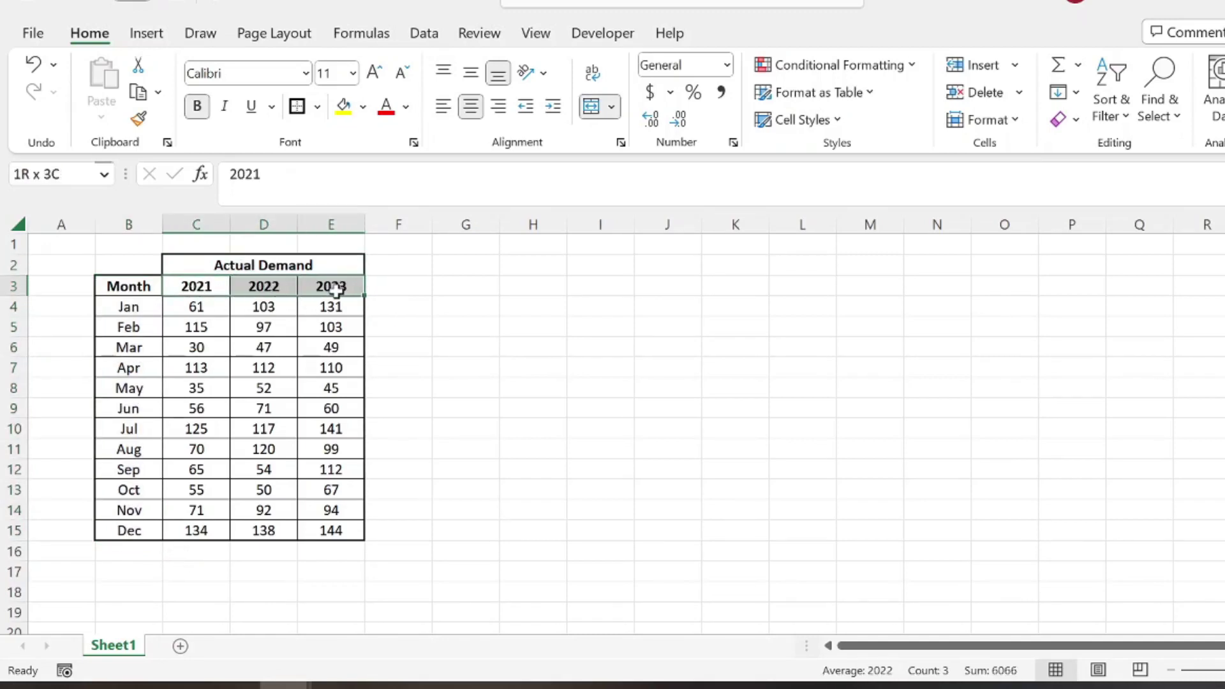
double_click(373, 291)
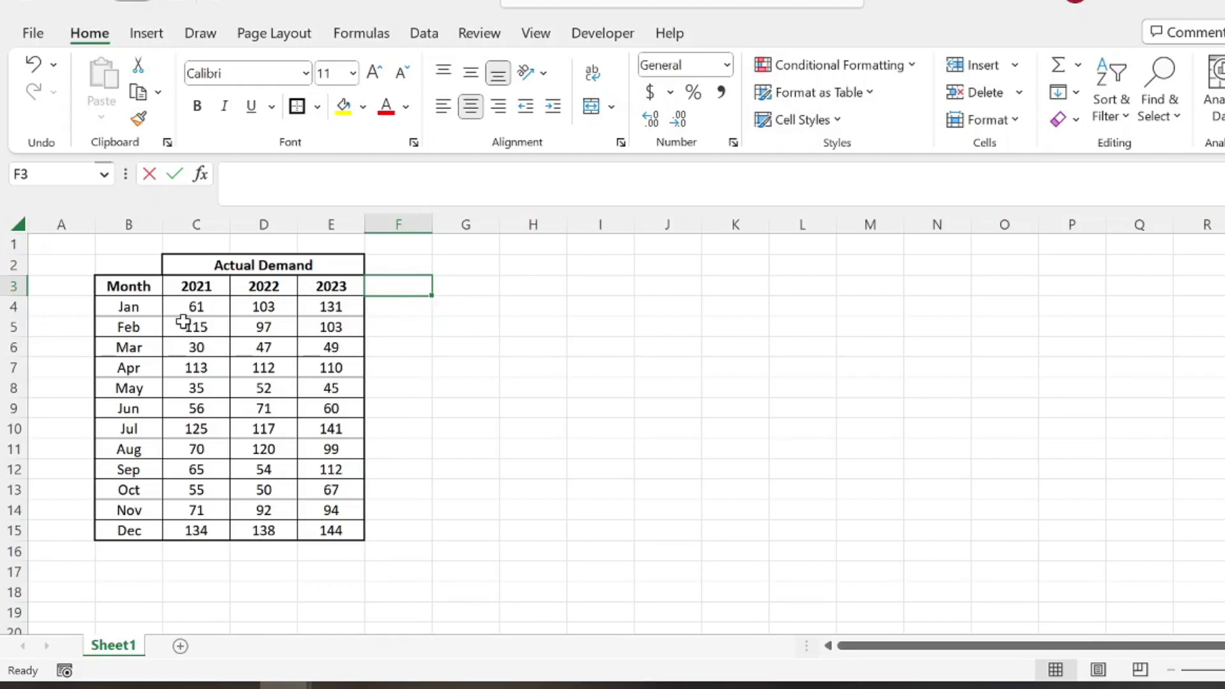
drag(197, 309, 342, 527)
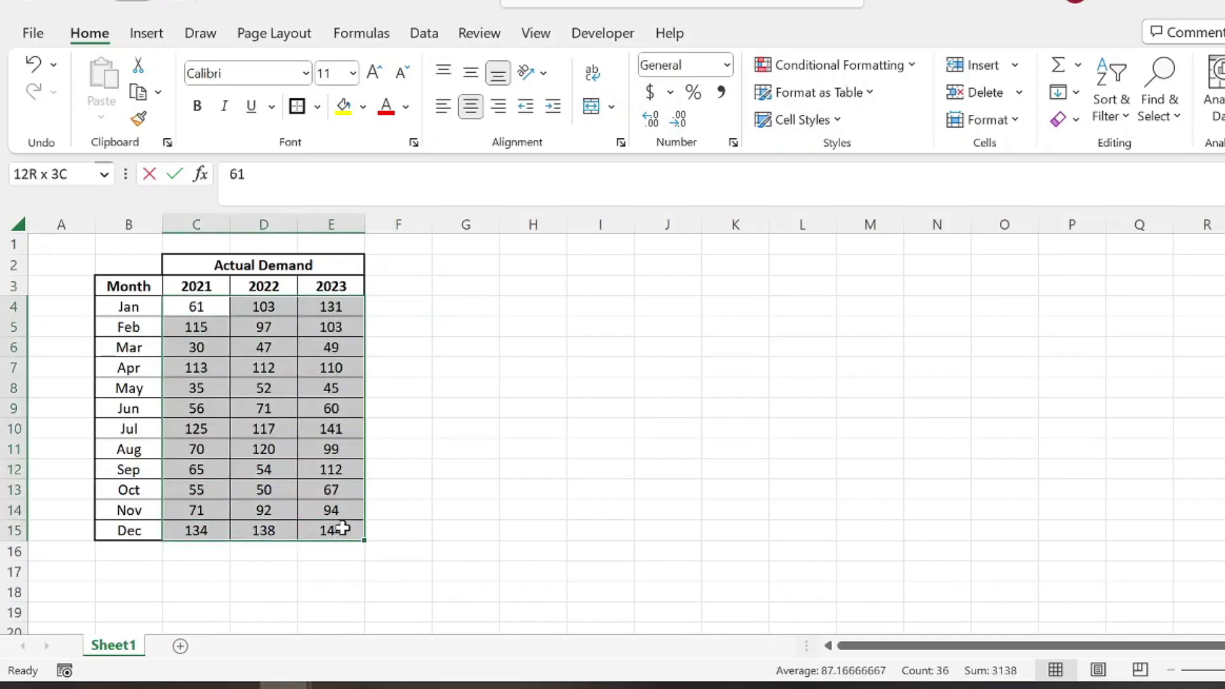
- Enter =AVERAGE(C4:E4) in F4 and fill it down through December in F15
click(416, 303)
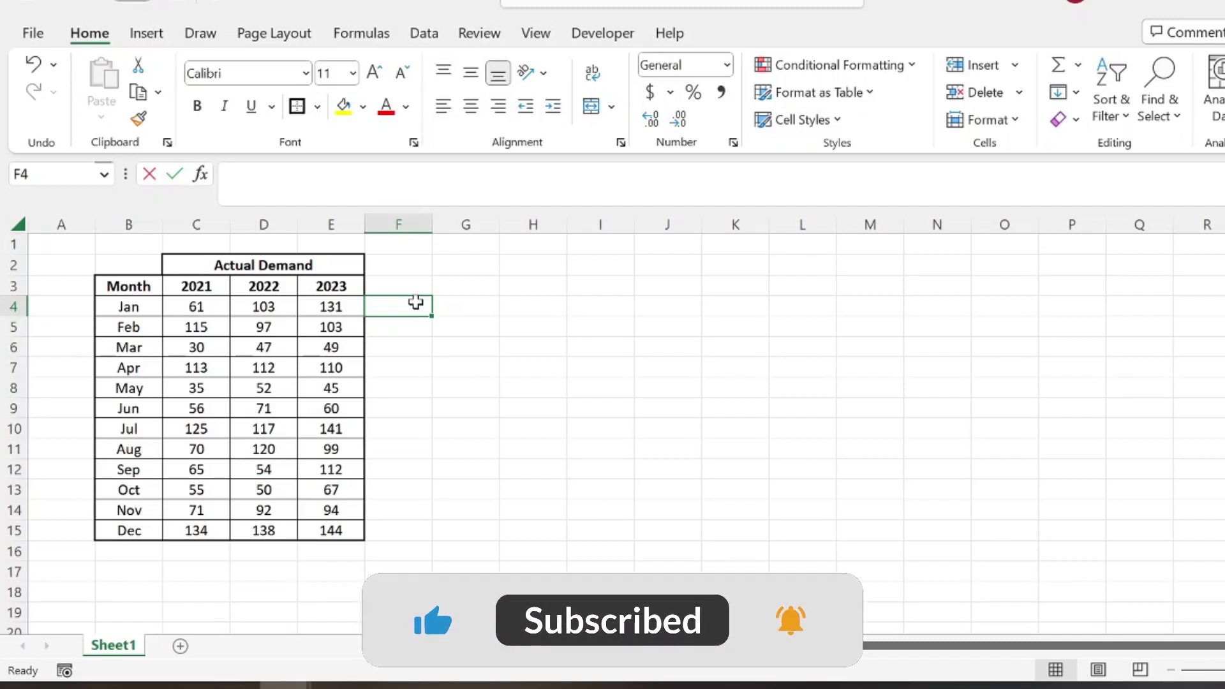
text(=aver)
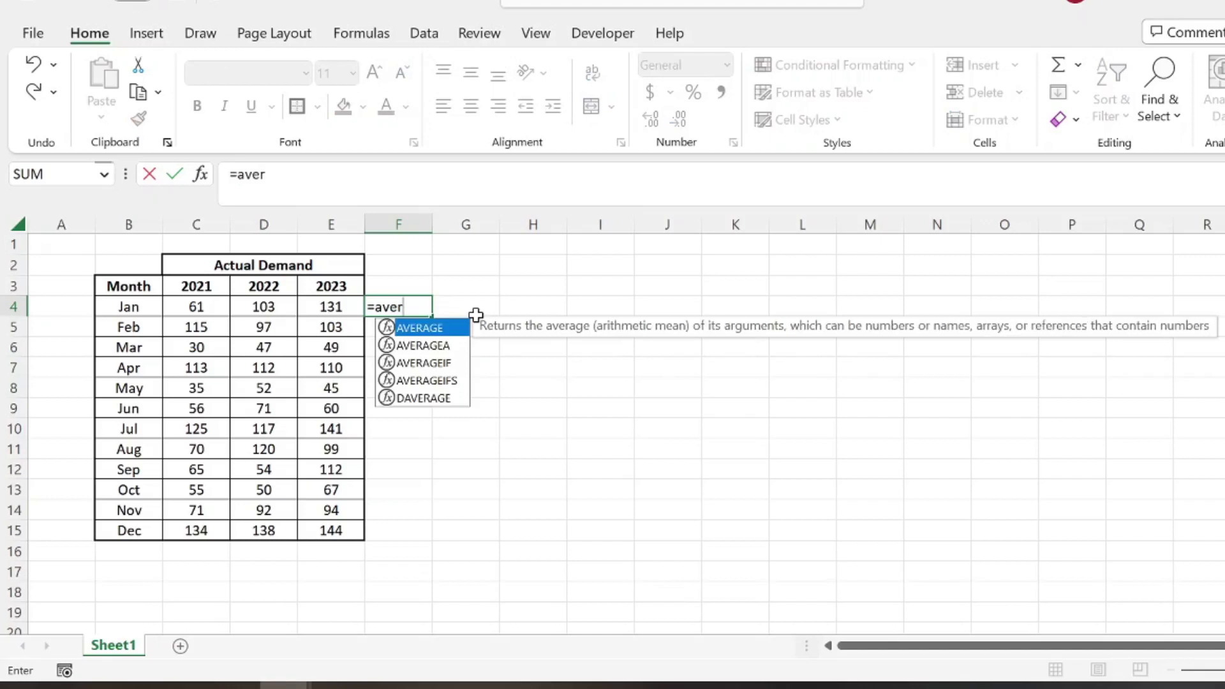
key(Tab)
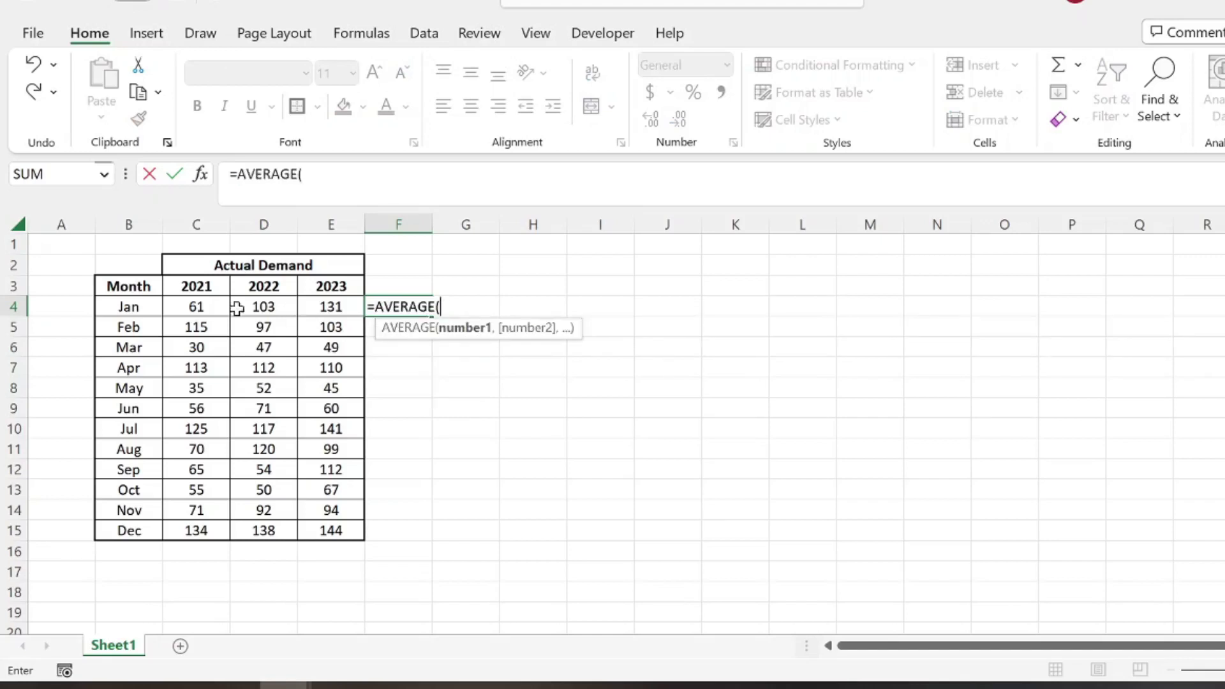
drag(198, 308, 339, 316)
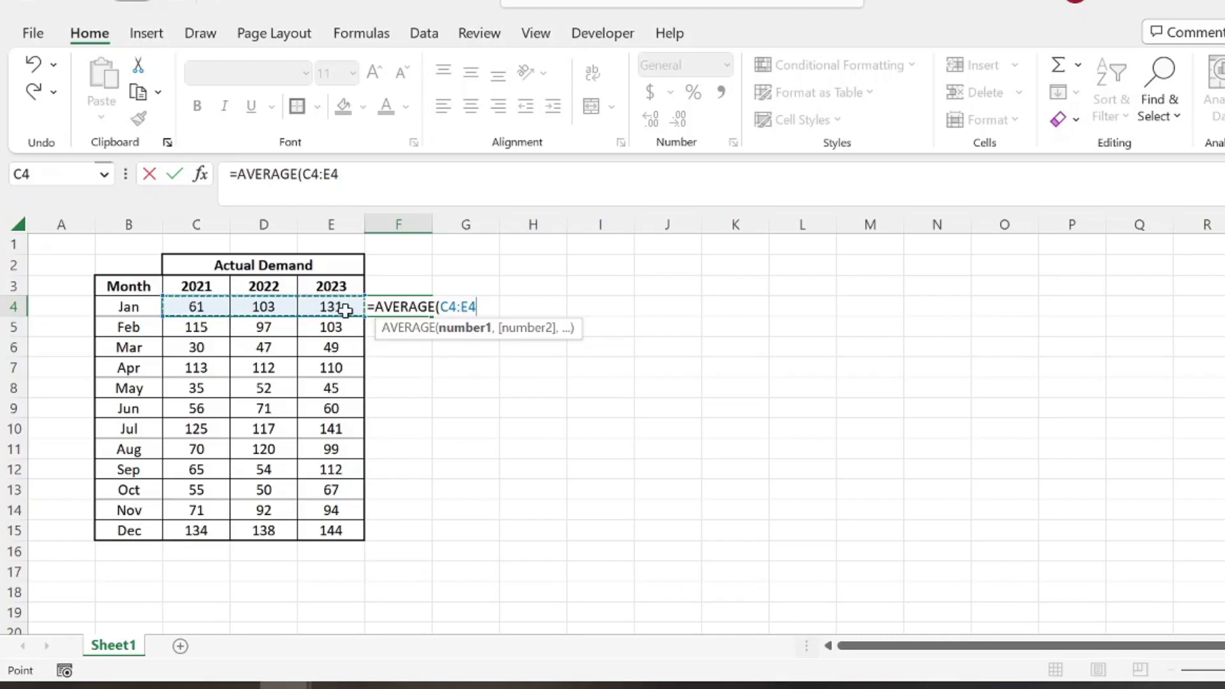
key(Return)
click(399, 310)
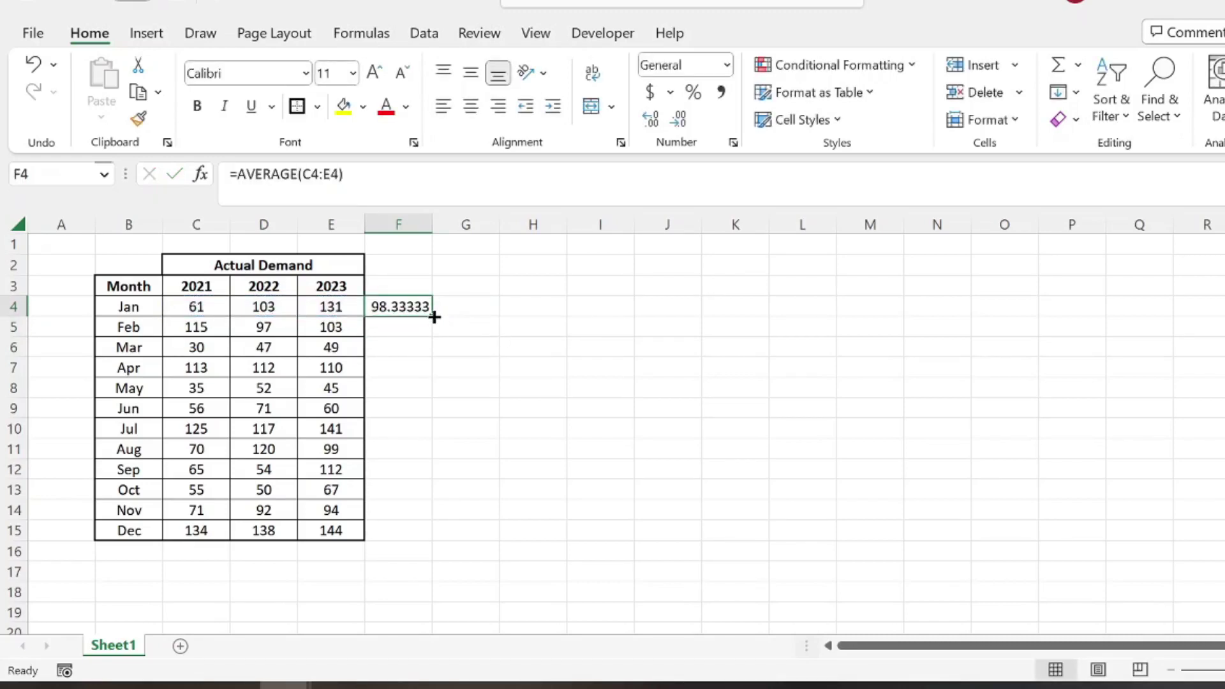
double_click(435, 317)
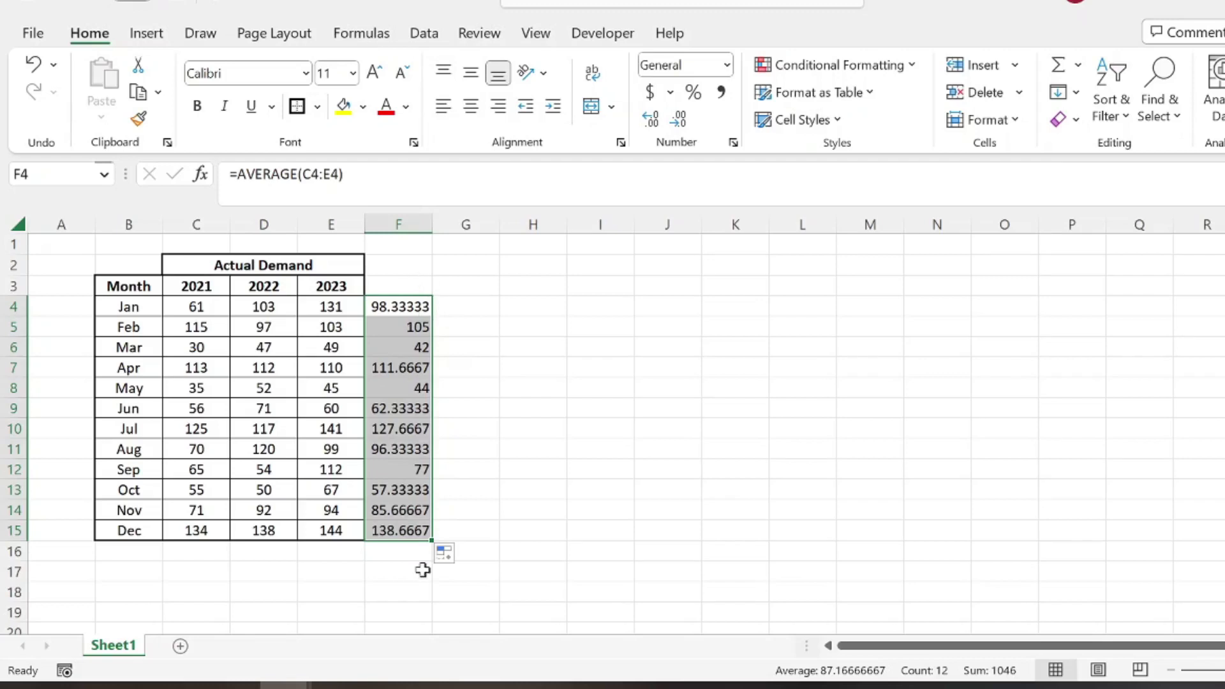
- Format the twelve monthly averages to show two decimal places
click(466, 429)
drag(399, 306, 403, 530)
click(679, 119)
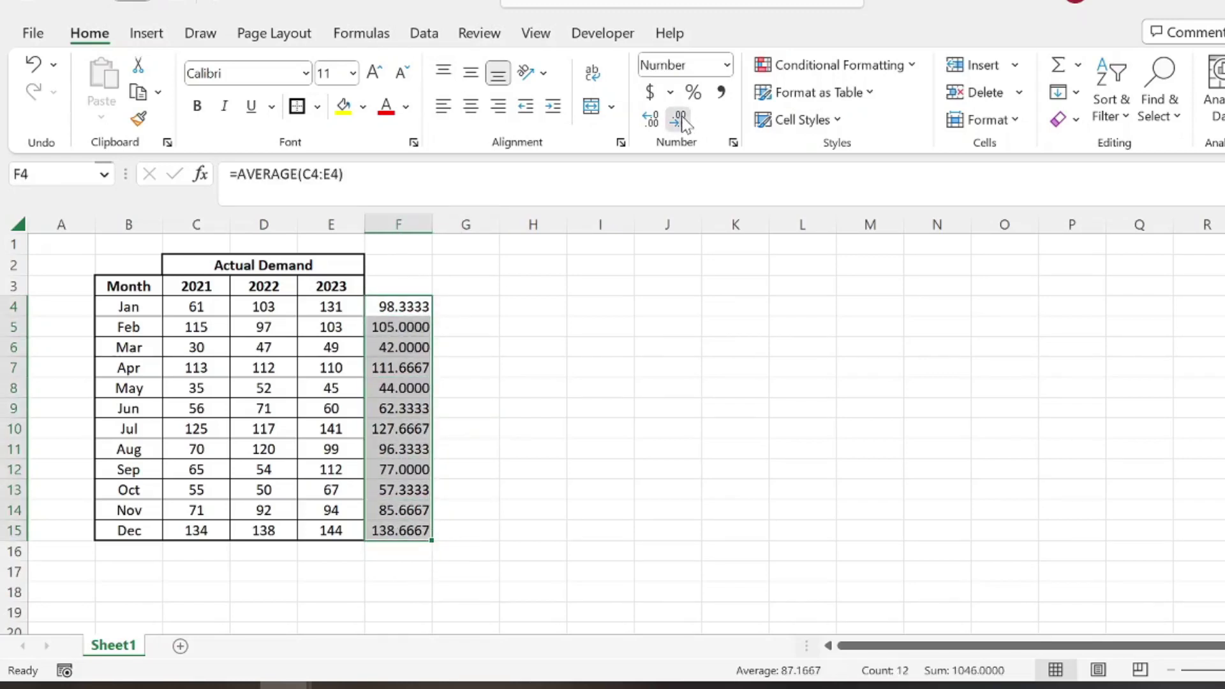
click(678, 120)
click(678, 119)
click(479, 385)
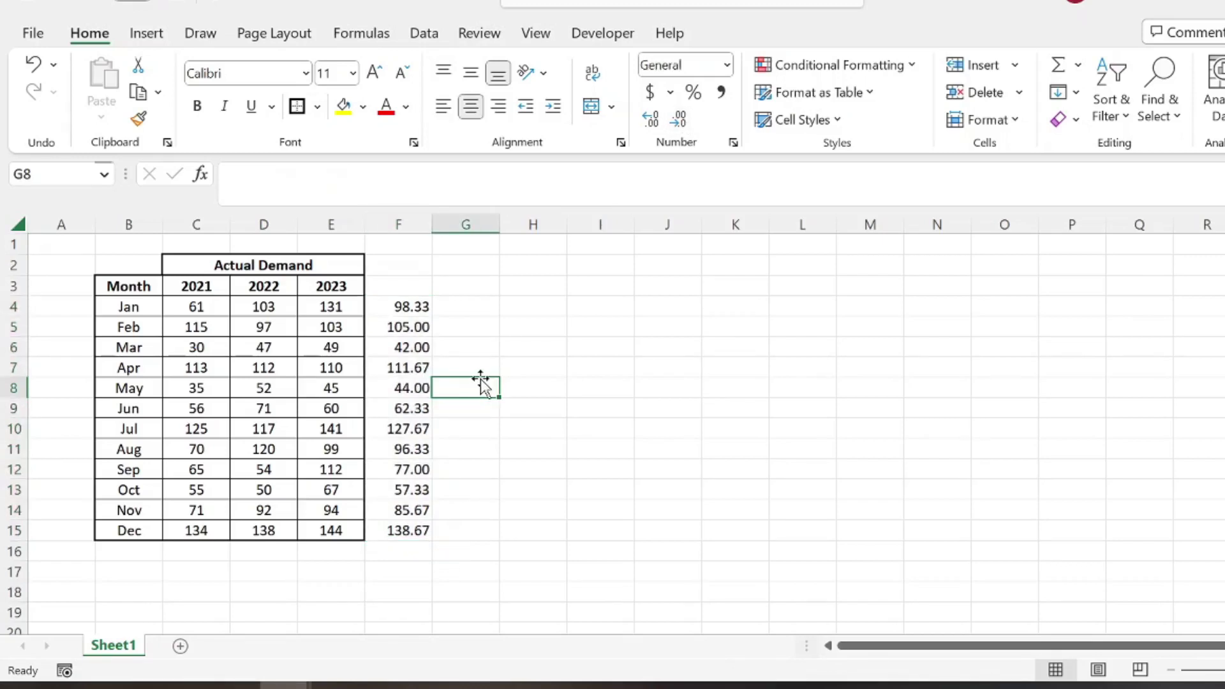
key(Down)
key(Down)
ctrl+click(408, 326)
ctrl+click(408, 347)
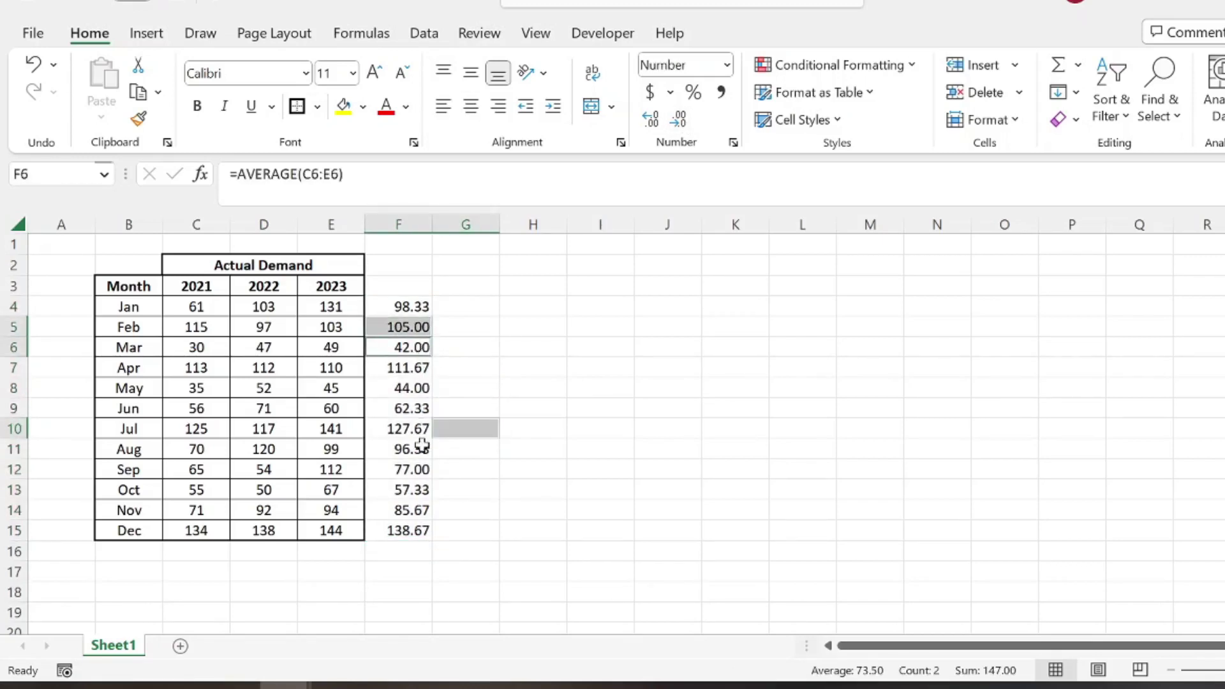
ctrl+click(421, 469)
- Head column F 'Avg Demand By Month' and begin the 'Avg Monthly Demand' heading beside it
drag(191, 306, 338, 512)
click(398, 286)
text(Avg)
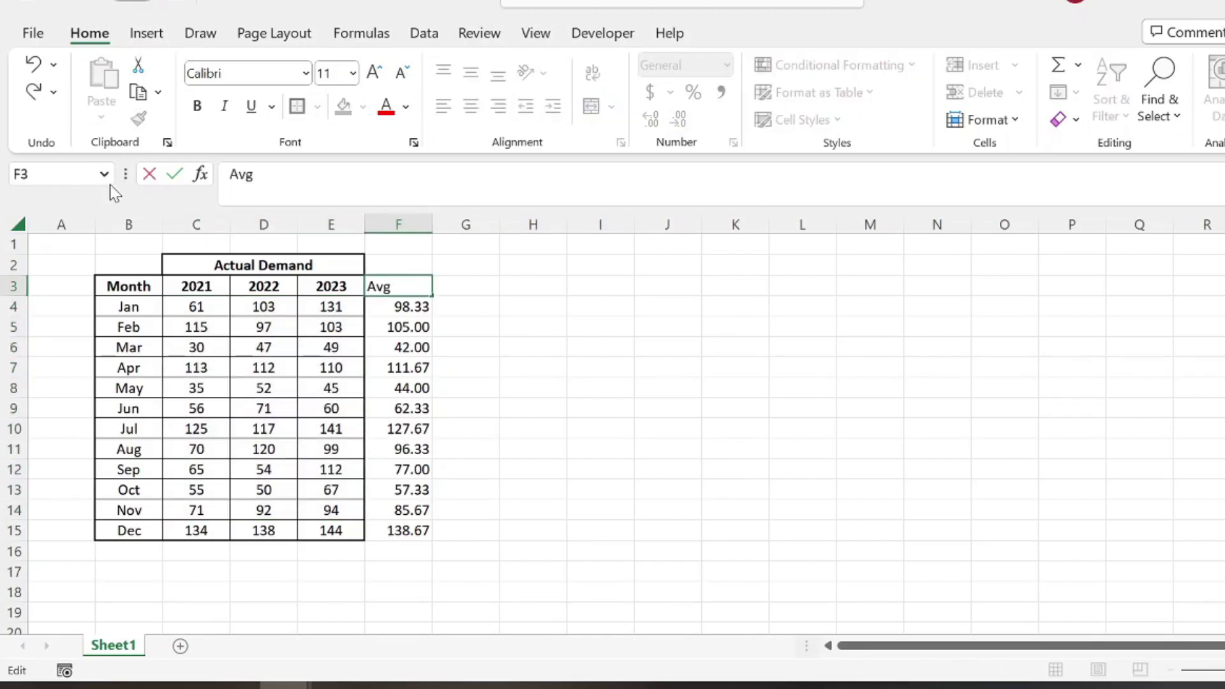
text( Demand By Month)
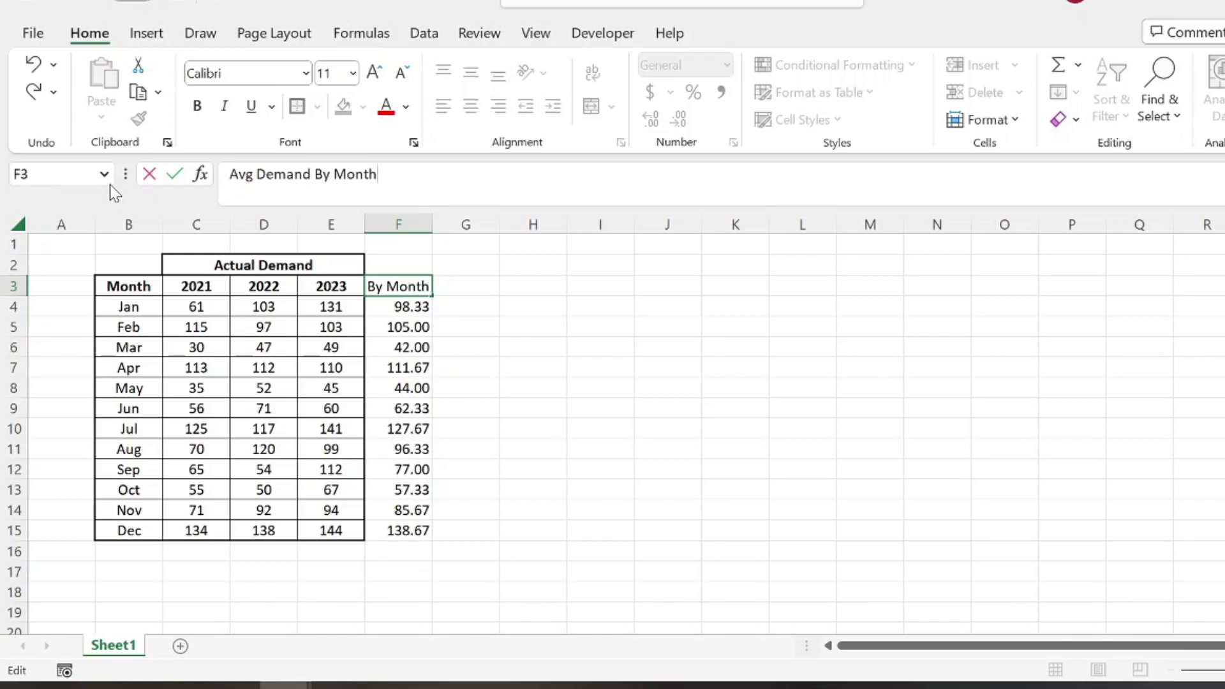
key(Tab)
text(A)
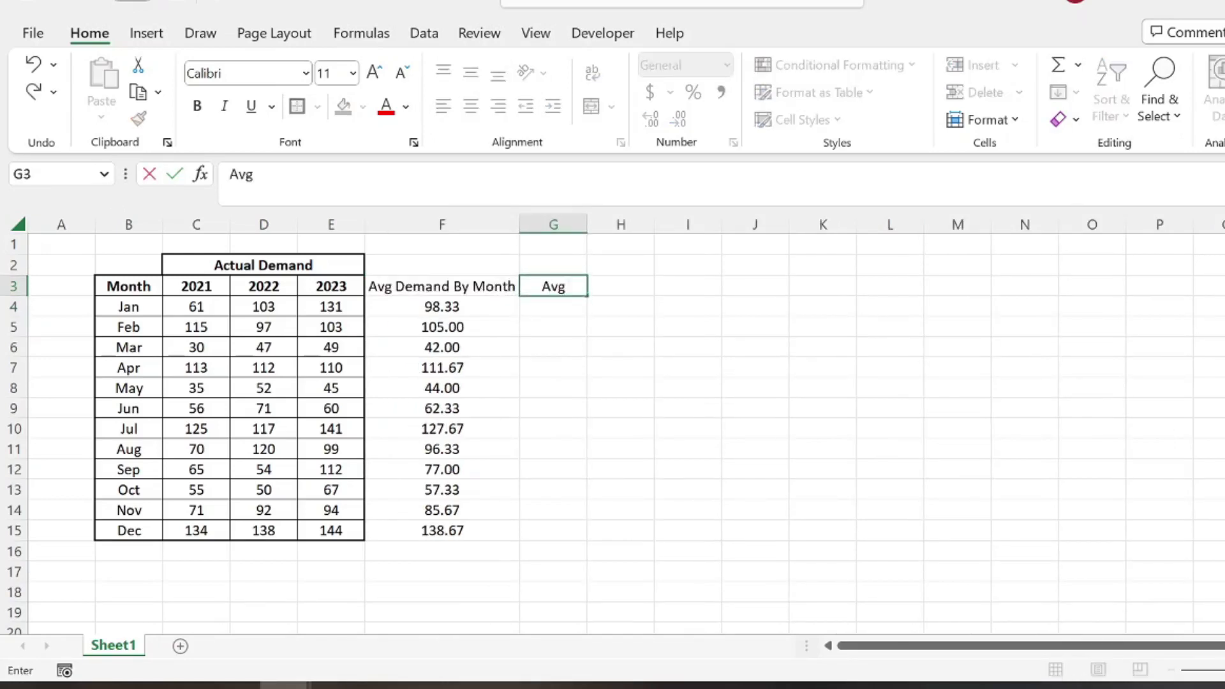
text(vg Mon)
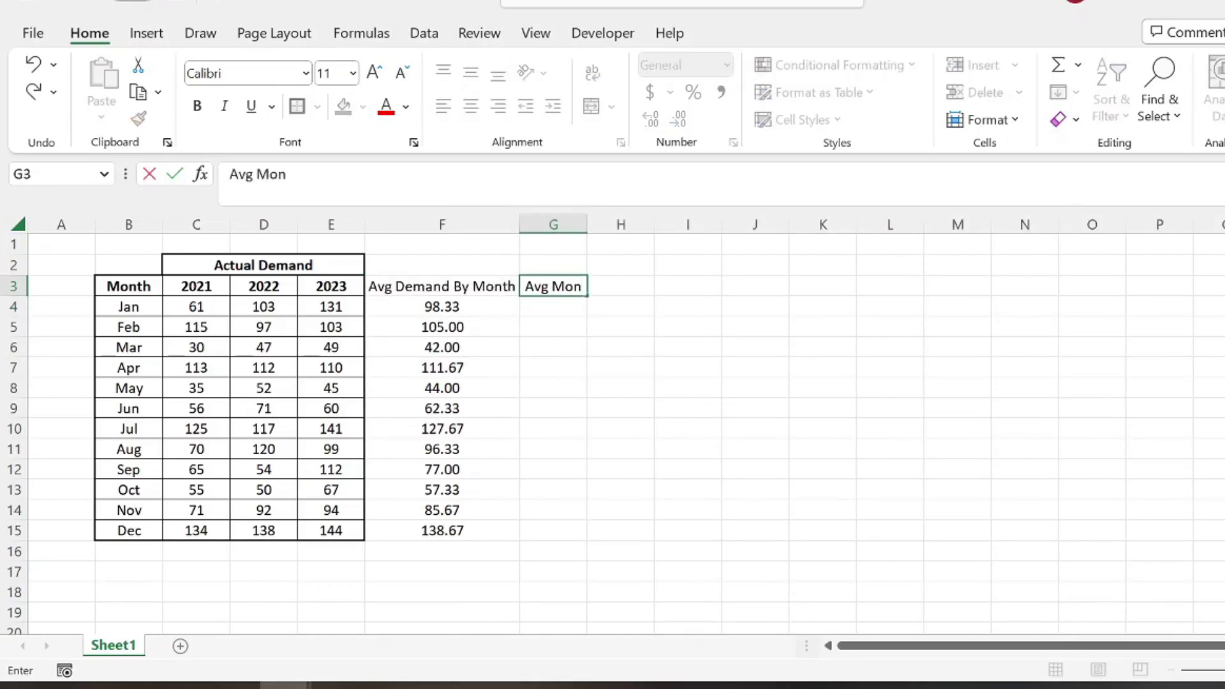
text(thly Demand)
- Confirm the Avg Monthly Demand heading, widen column G, and fill G4:G15 with =AVERAGE($C$4:$E$15)
key(Return)
double_click(587, 224)
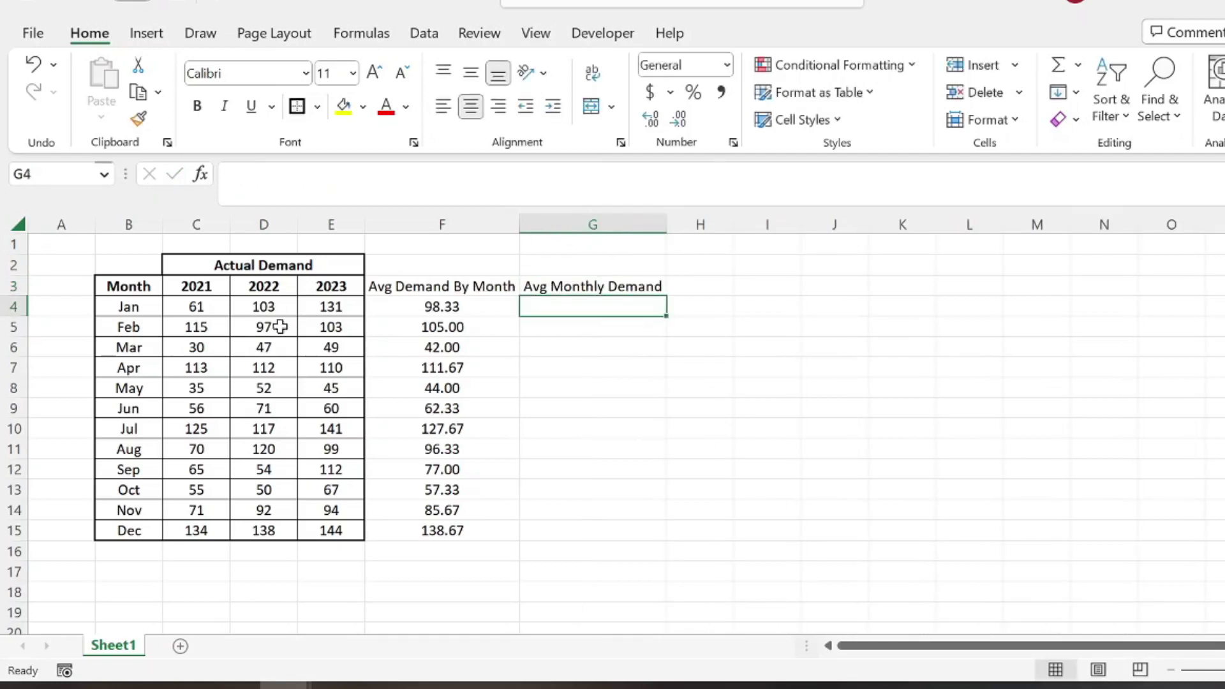
drag(198, 307, 350, 530)
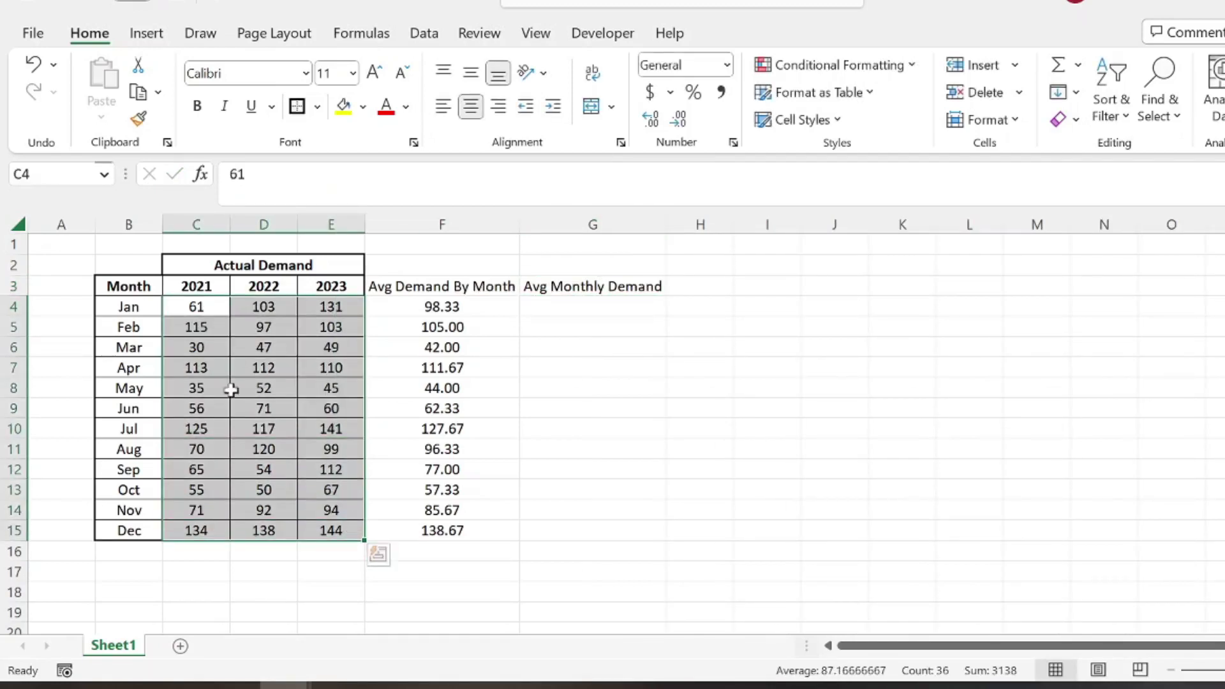
click(576, 307)
text(=aver)
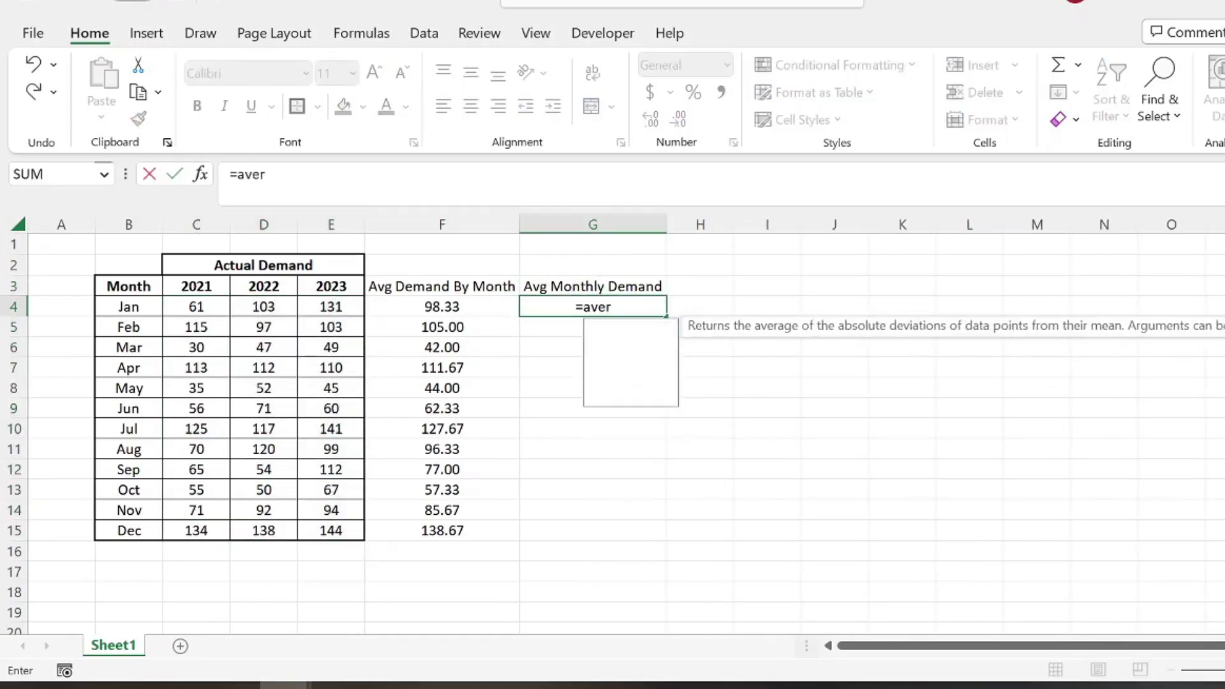
key(Tab)
drag(198, 309, 339, 533)
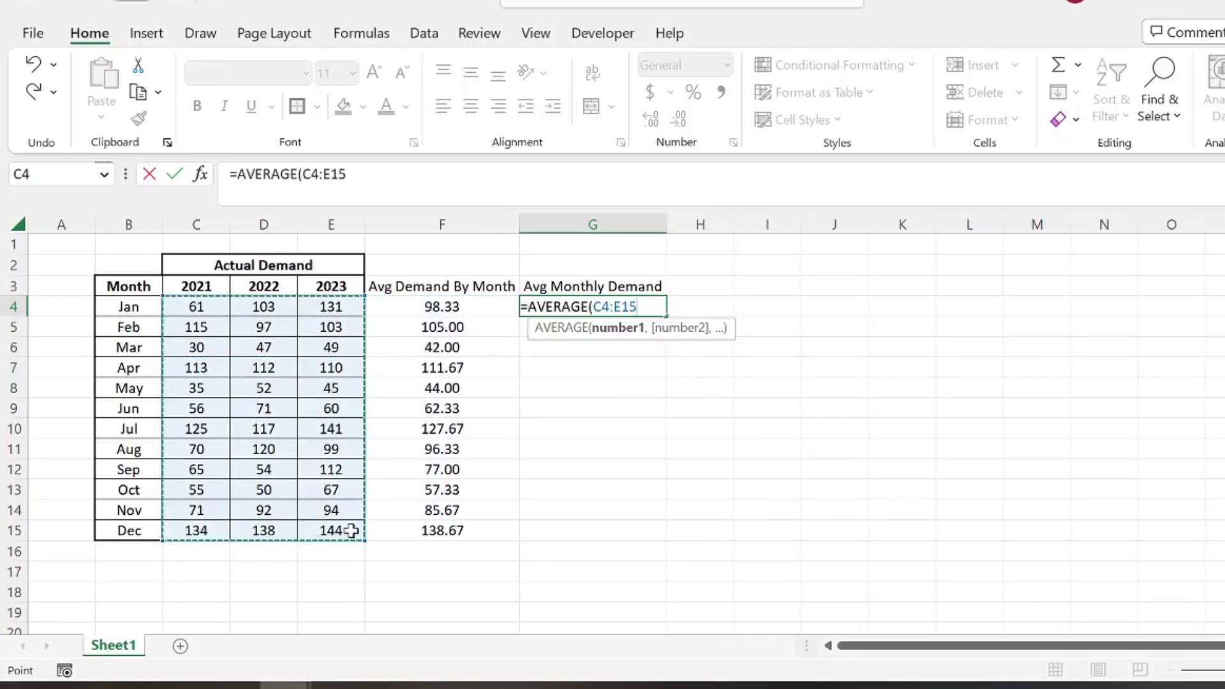
key(F4)
key(Return)
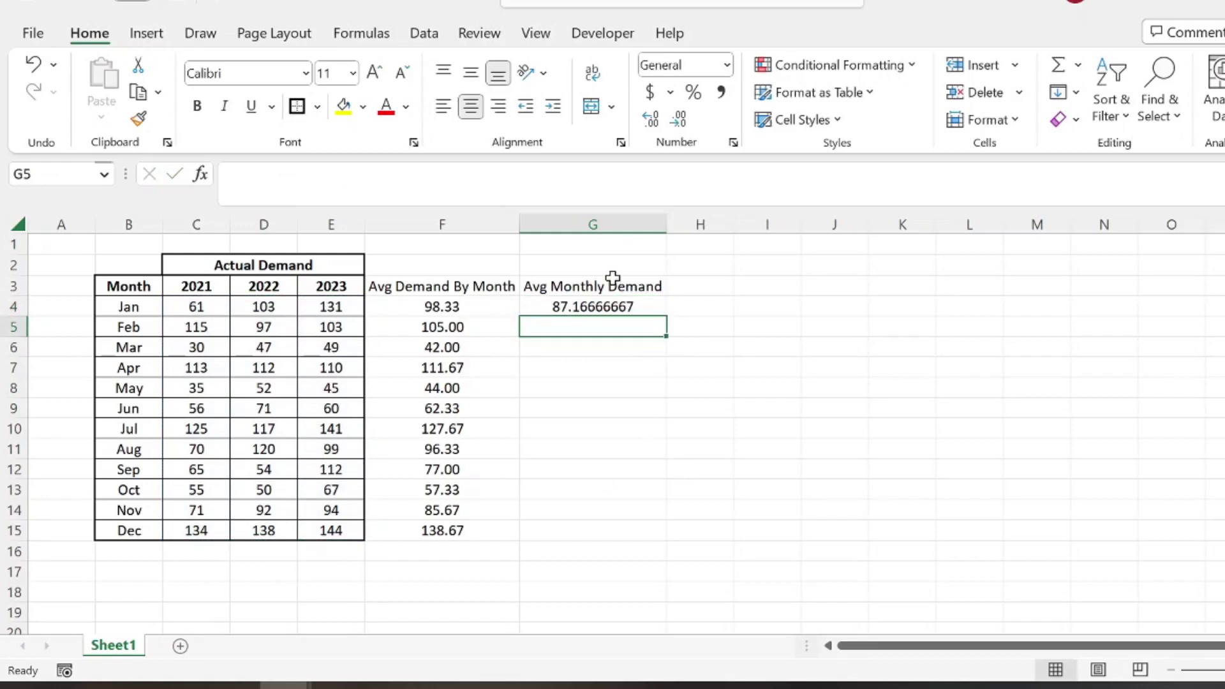
click(625, 305)
double_click(667, 318)
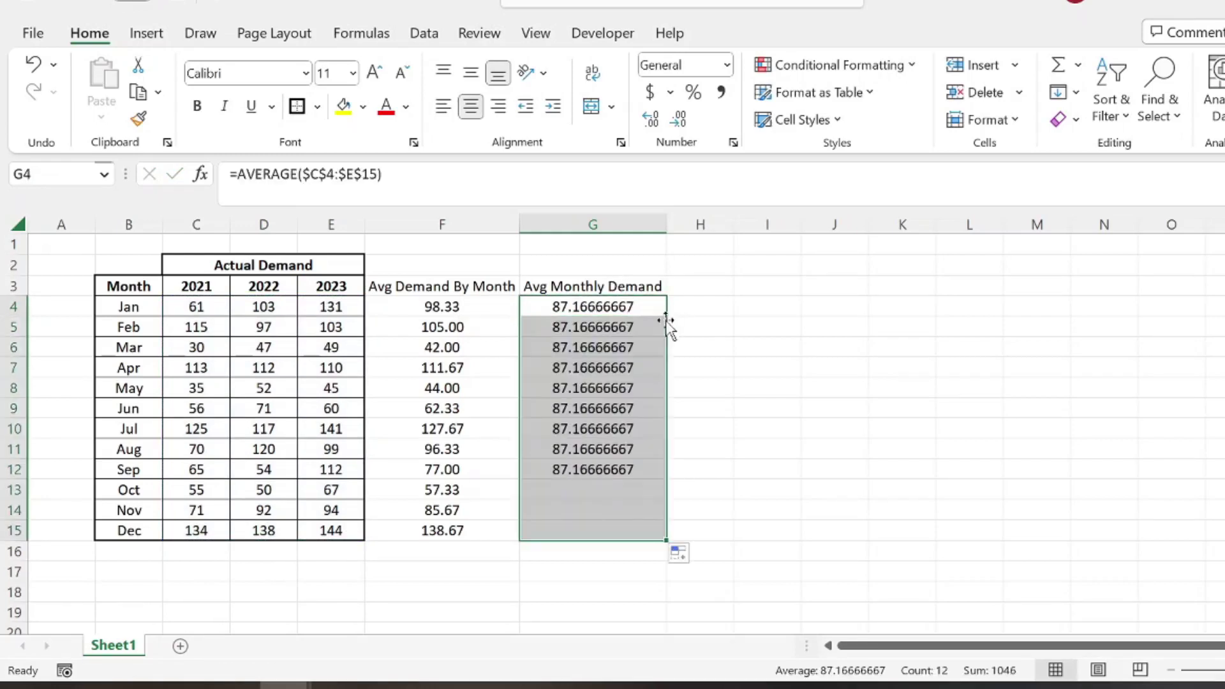
- Reduce the overall averages to two decimals so each month shows 87.17
click(684, 123)
click(684, 123)
click(684, 123)
click(684, 123)
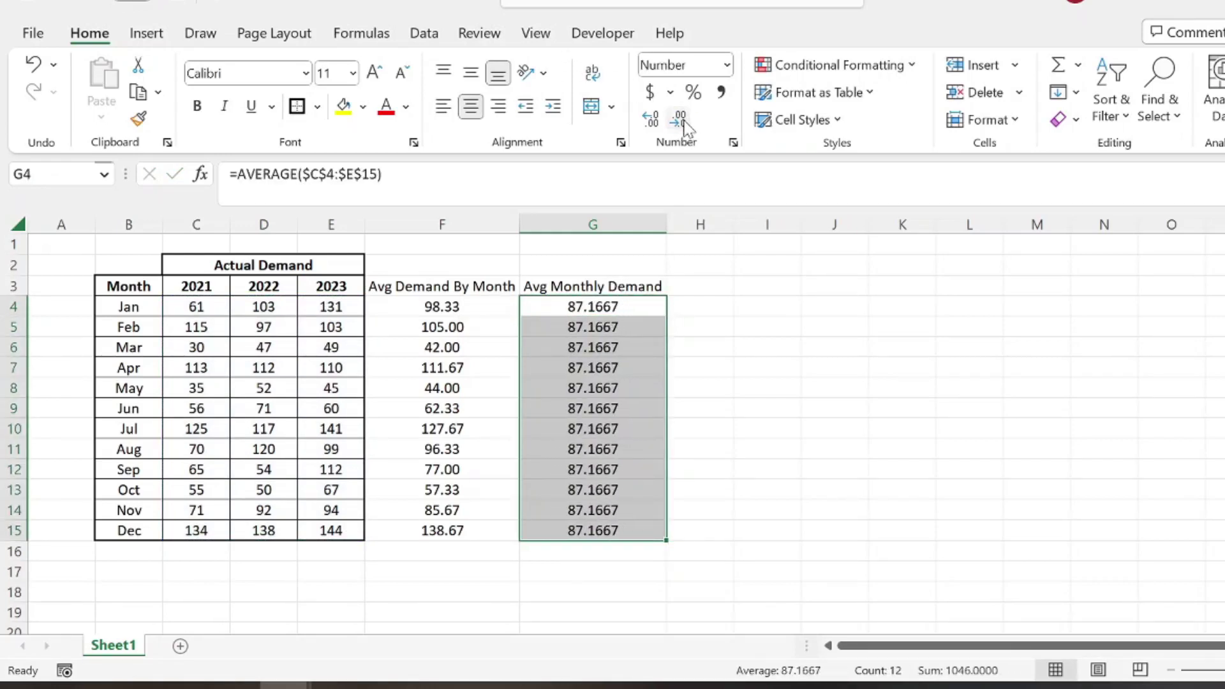
click(684, 122)
click(684, 122)
click(740, 369)
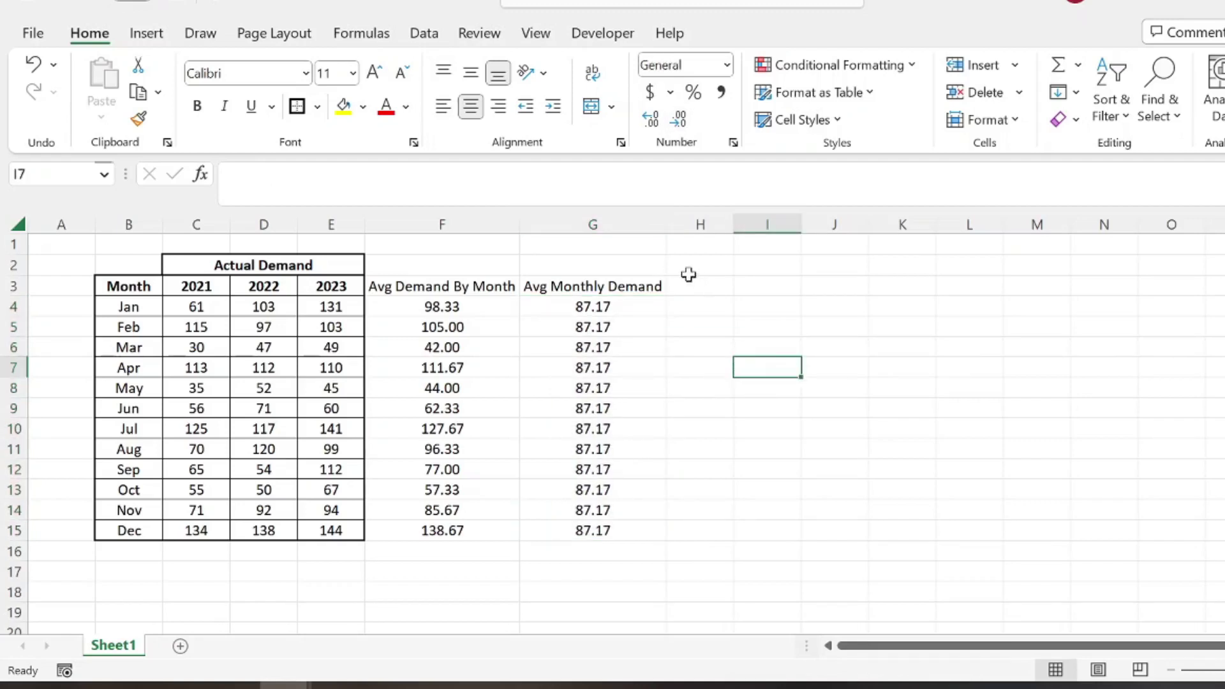
drag(421, 286, 588, 536)
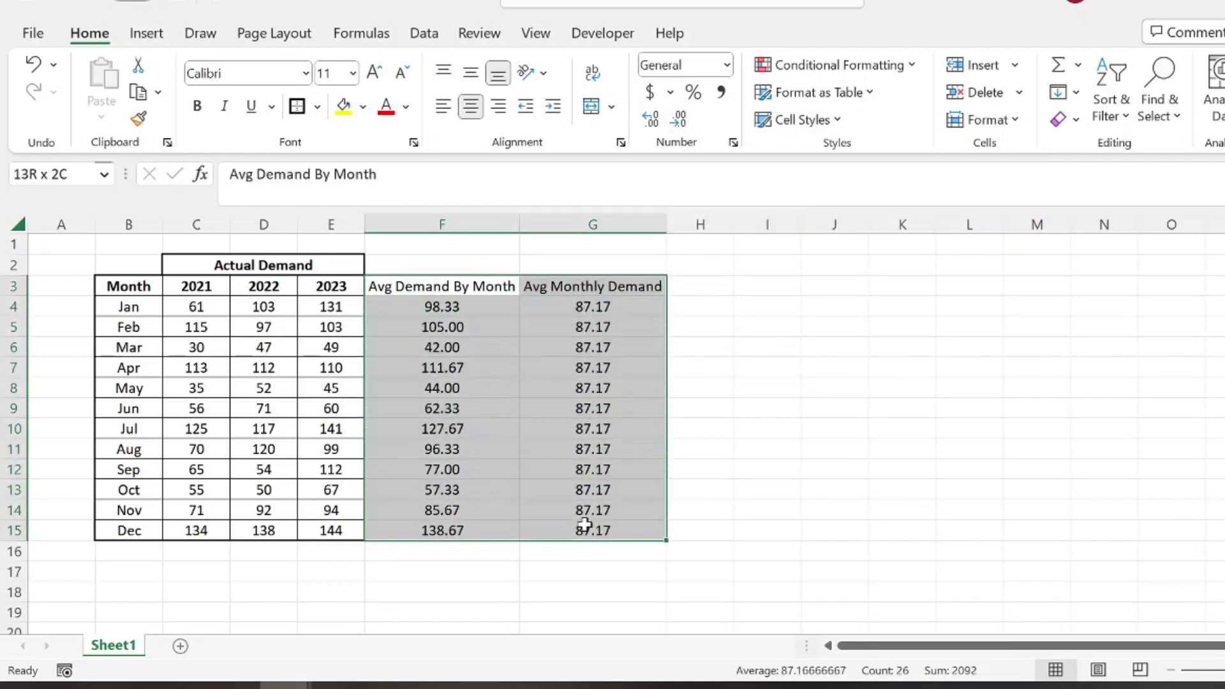
click(710, 391)
click(695, 290)
- Head column H 'Seasonal Index' and fill H4:H15 with =F4/G4
text(Se)
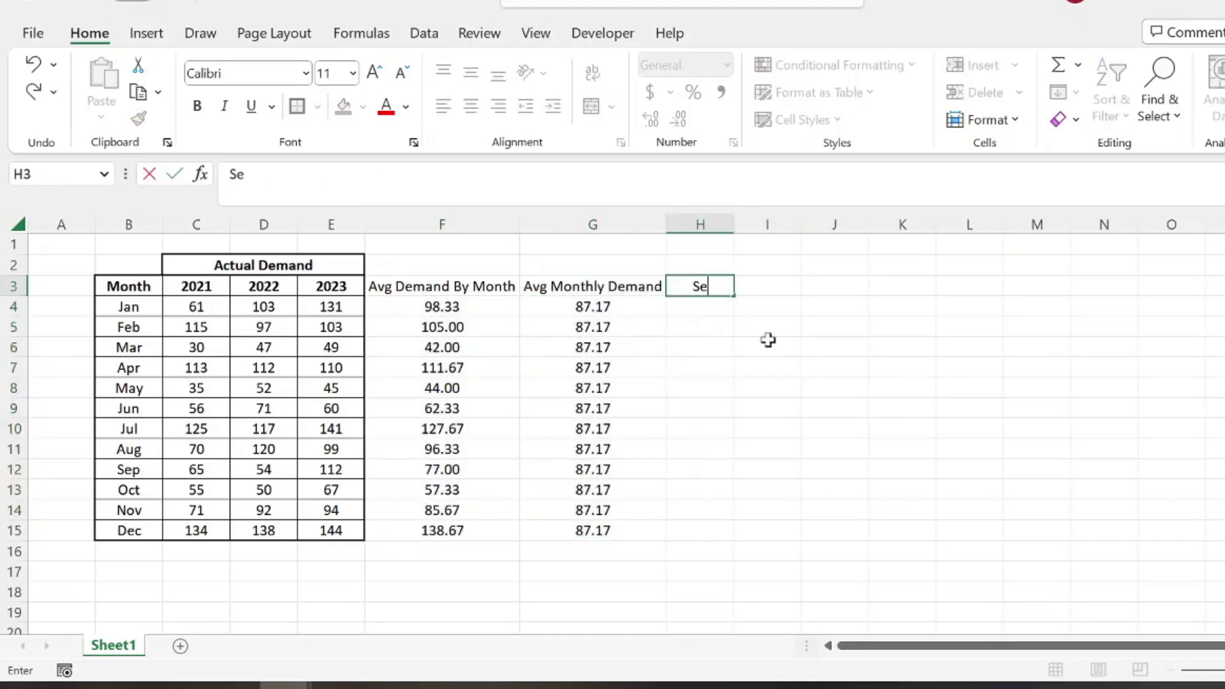
text(asonal Index)
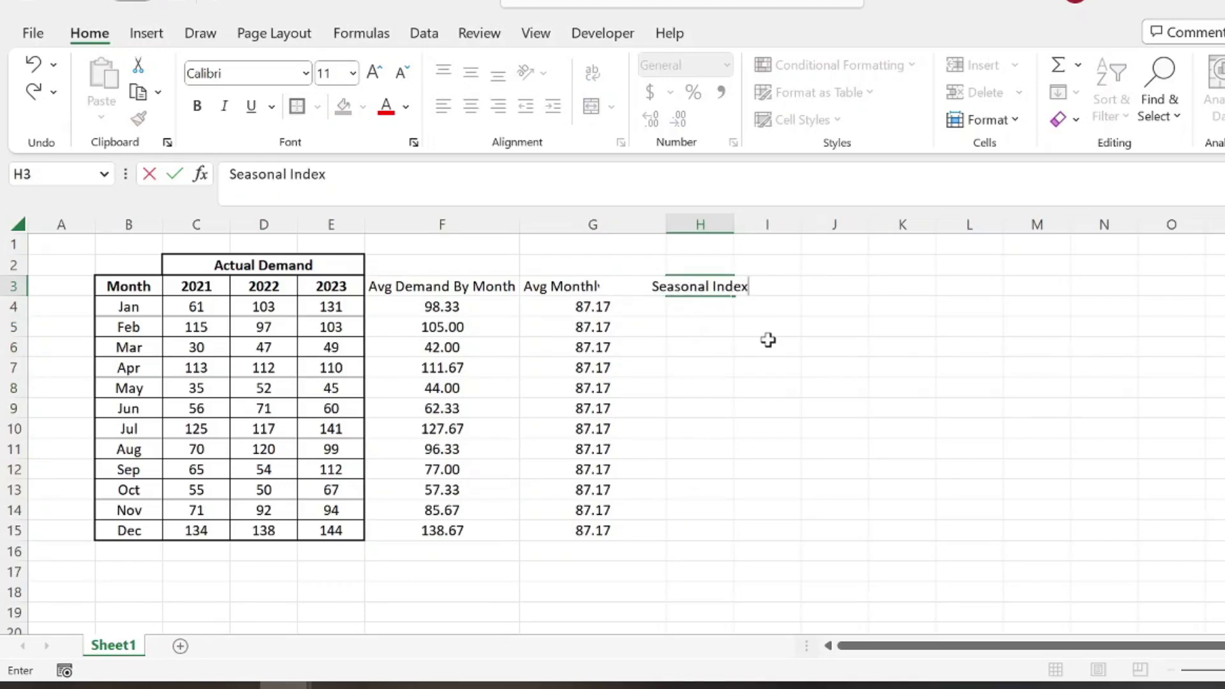
key(Return)
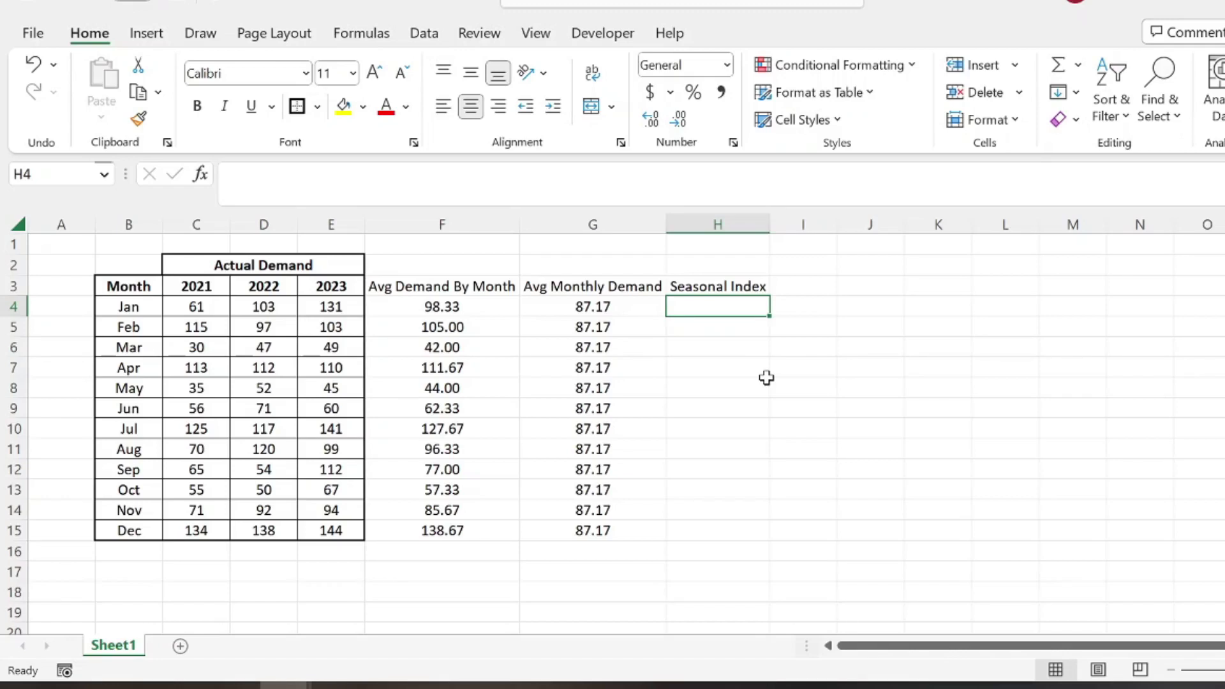
text(=)
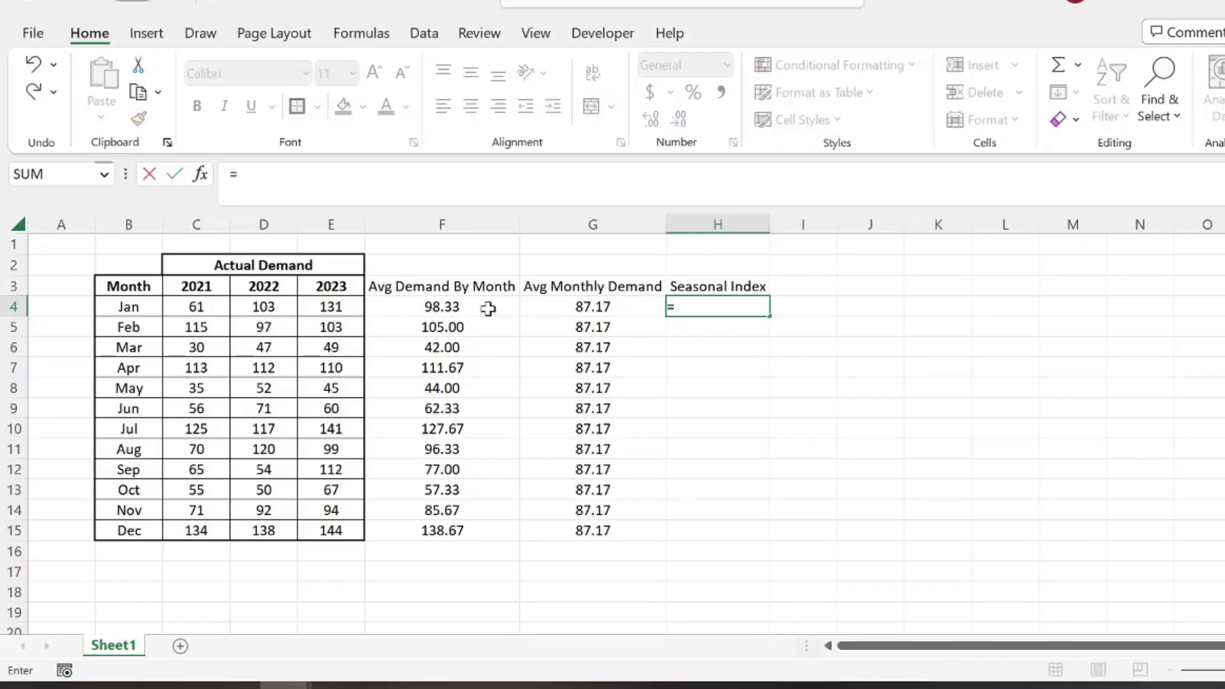
click(454, 307)
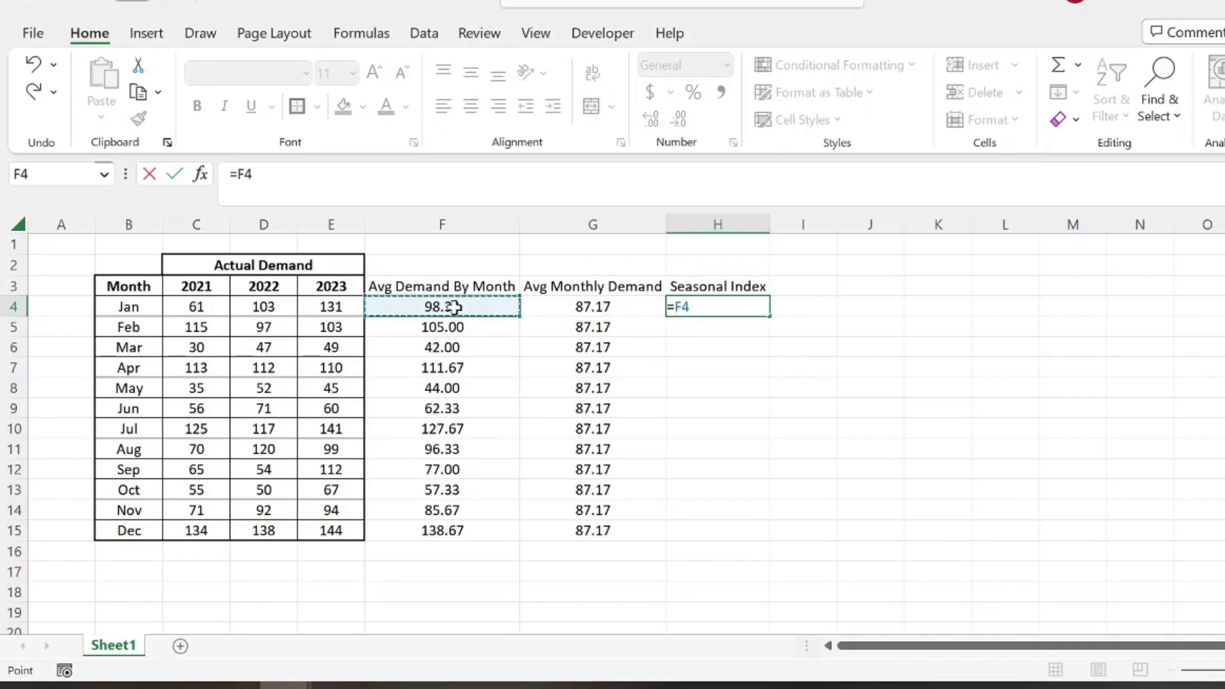
text(/)
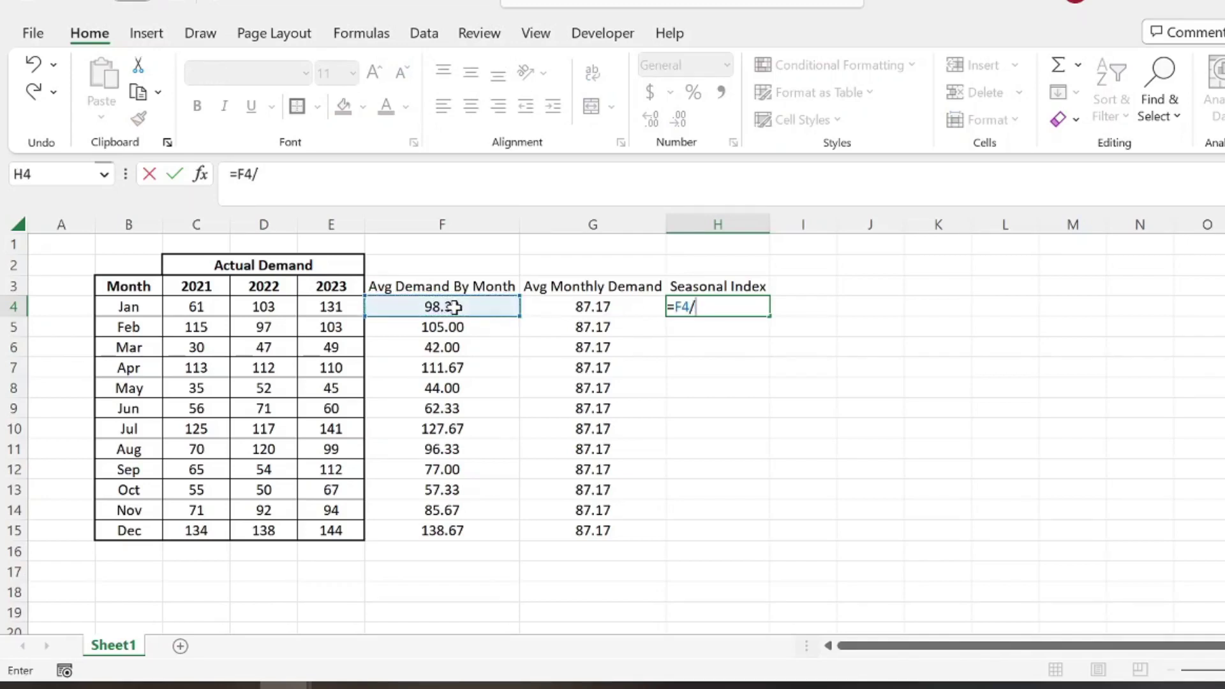
click(593, 305)
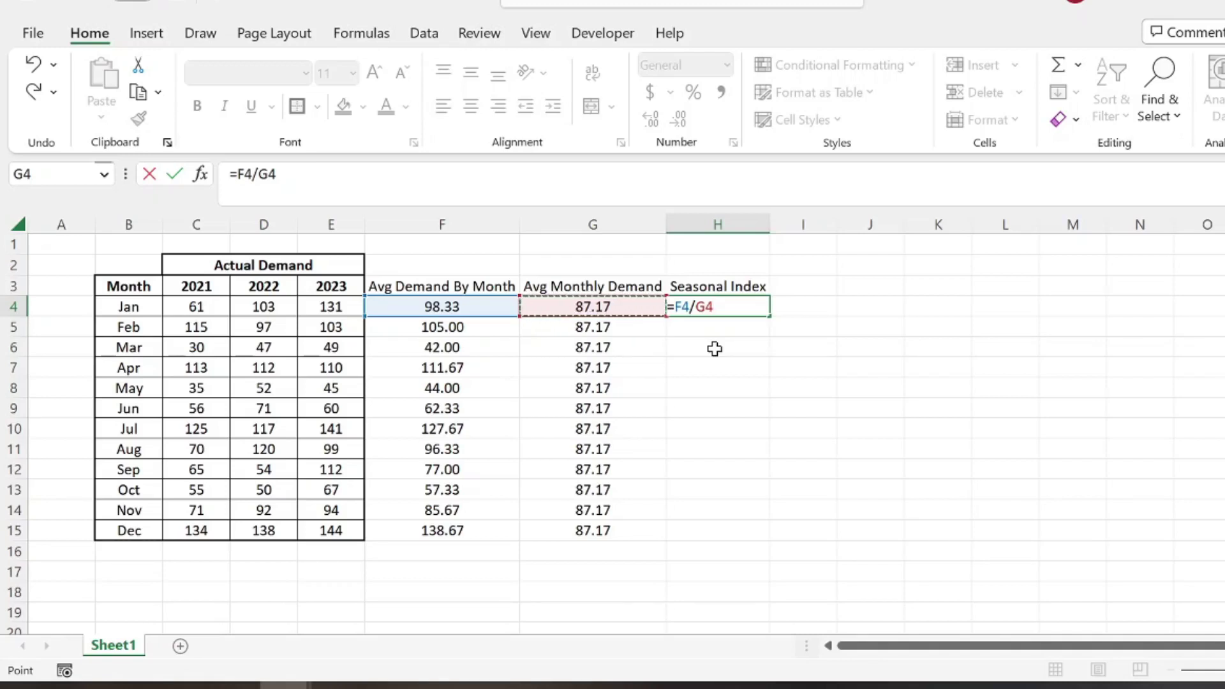
key(Return)
click(738, 309)
double_click(769, 316)
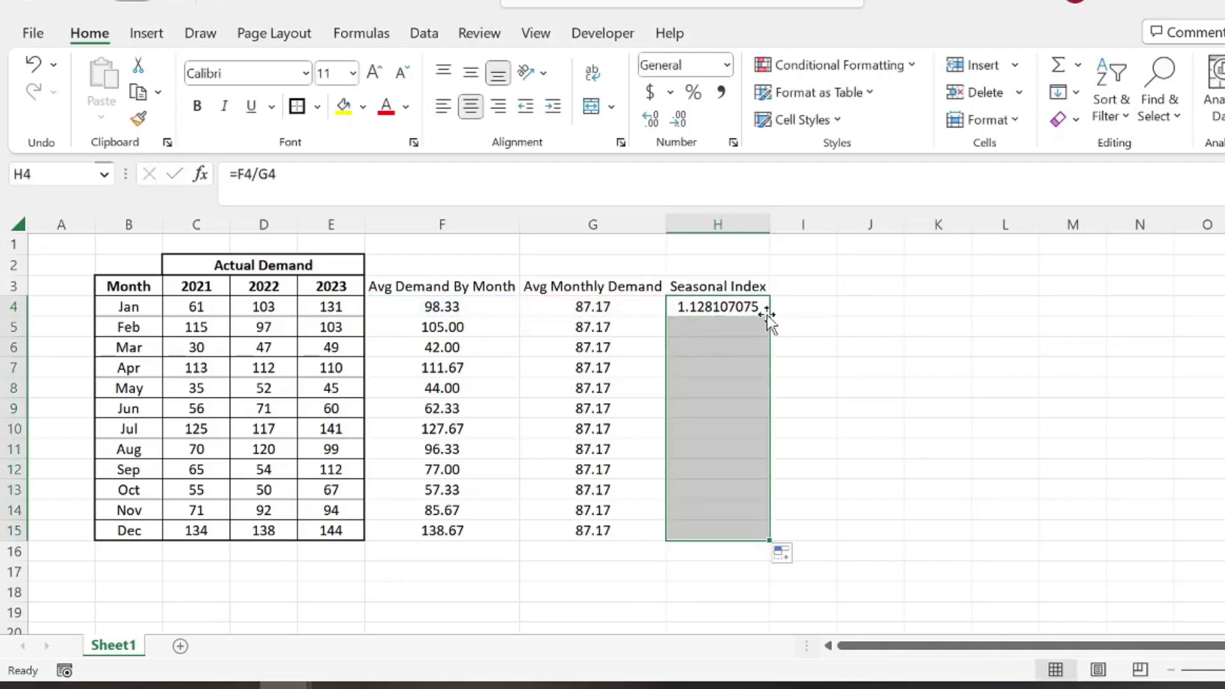
- Show the seasonal indexes to two decimals and verify they total 12
click(679, 120)
click(679, 120)
click(679, 120)
click(679, 120)
click(679, 120)
click(873, 426)
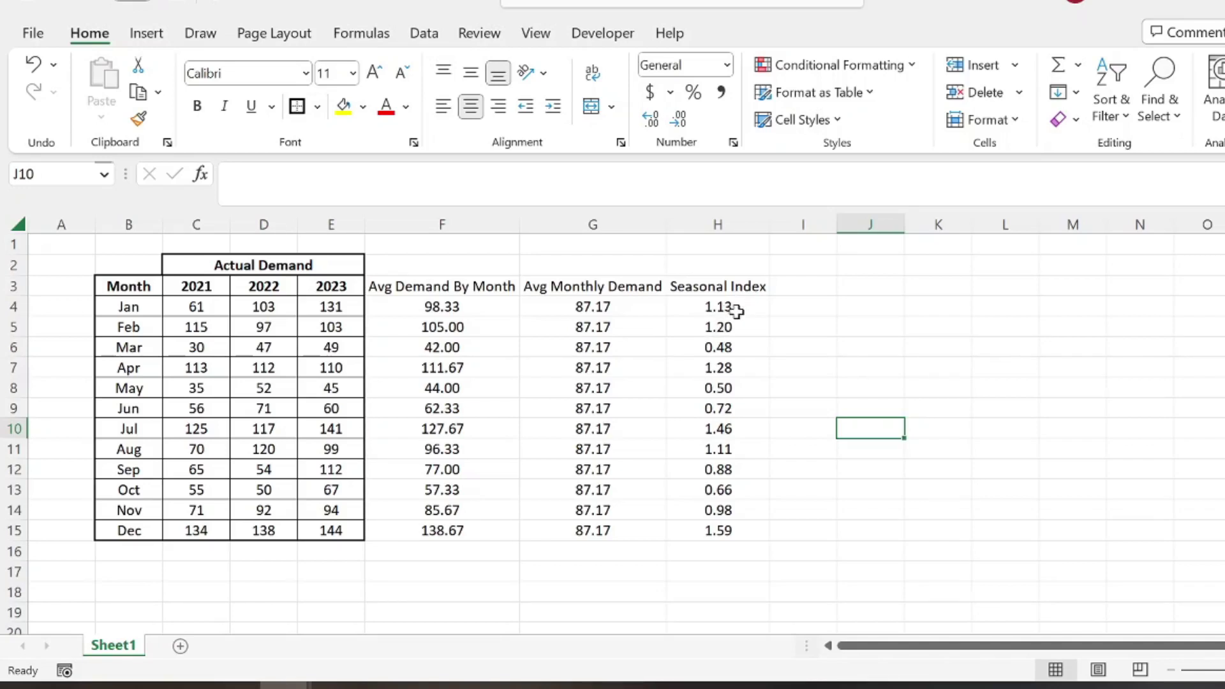
key(Up)
key(Up)
key(Up)
key(Left)
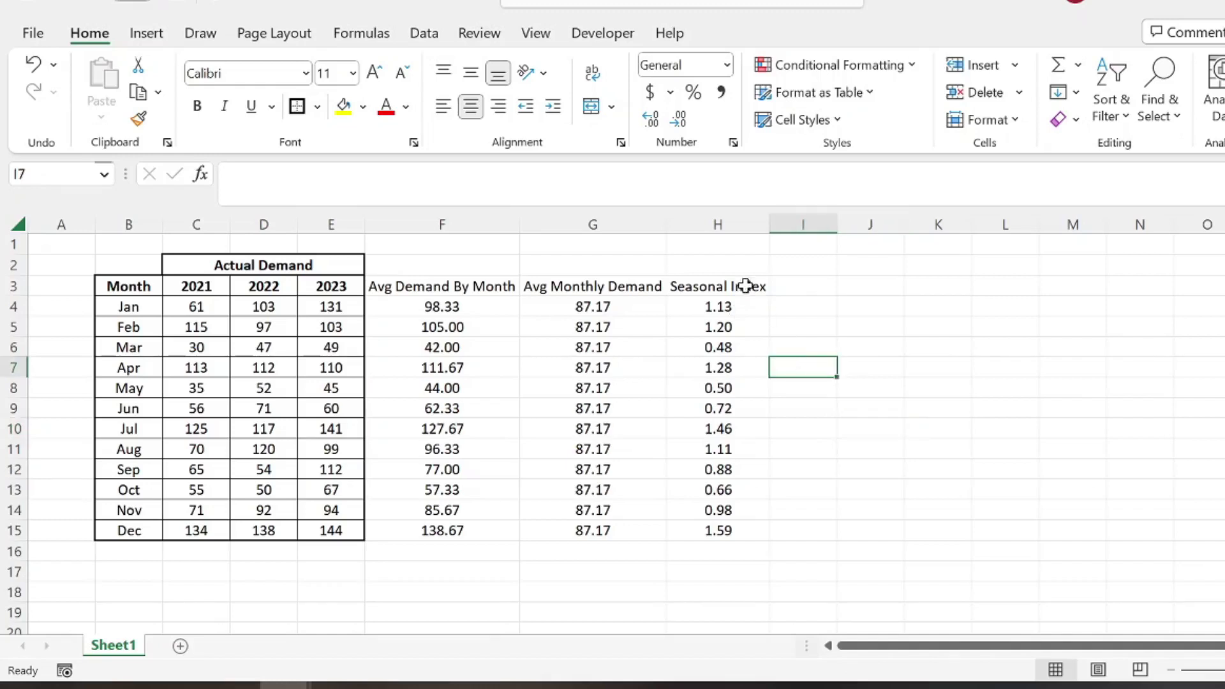
click(720, 326)
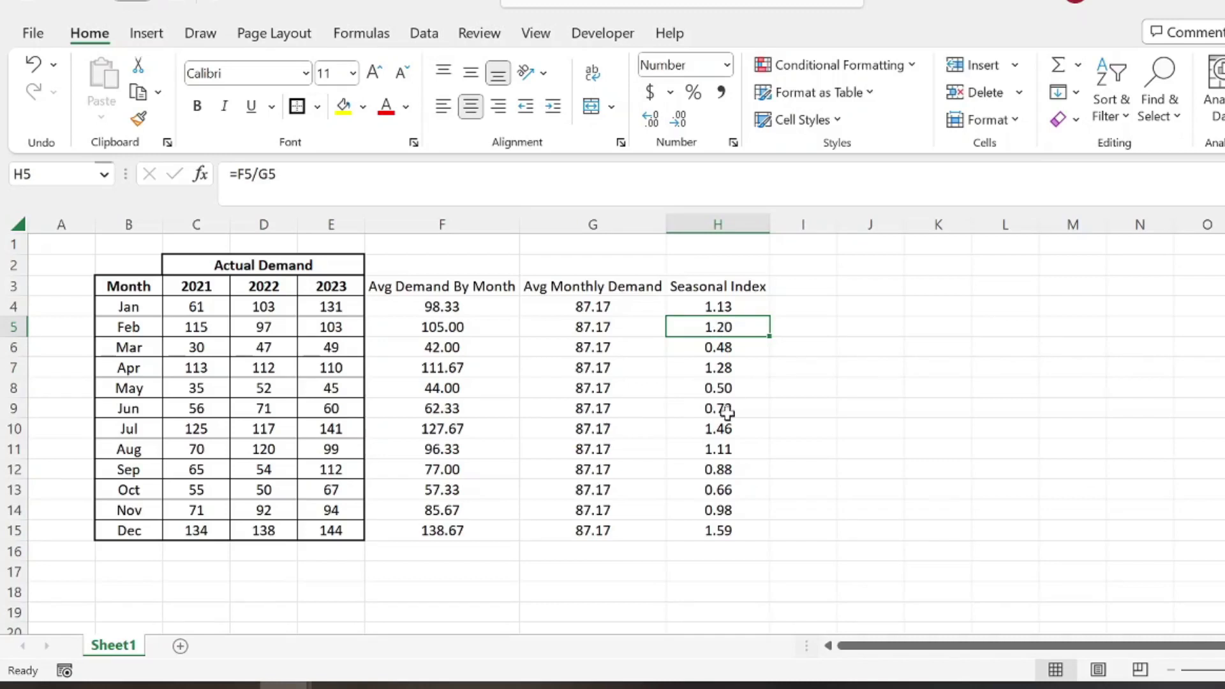
click(727, 390)
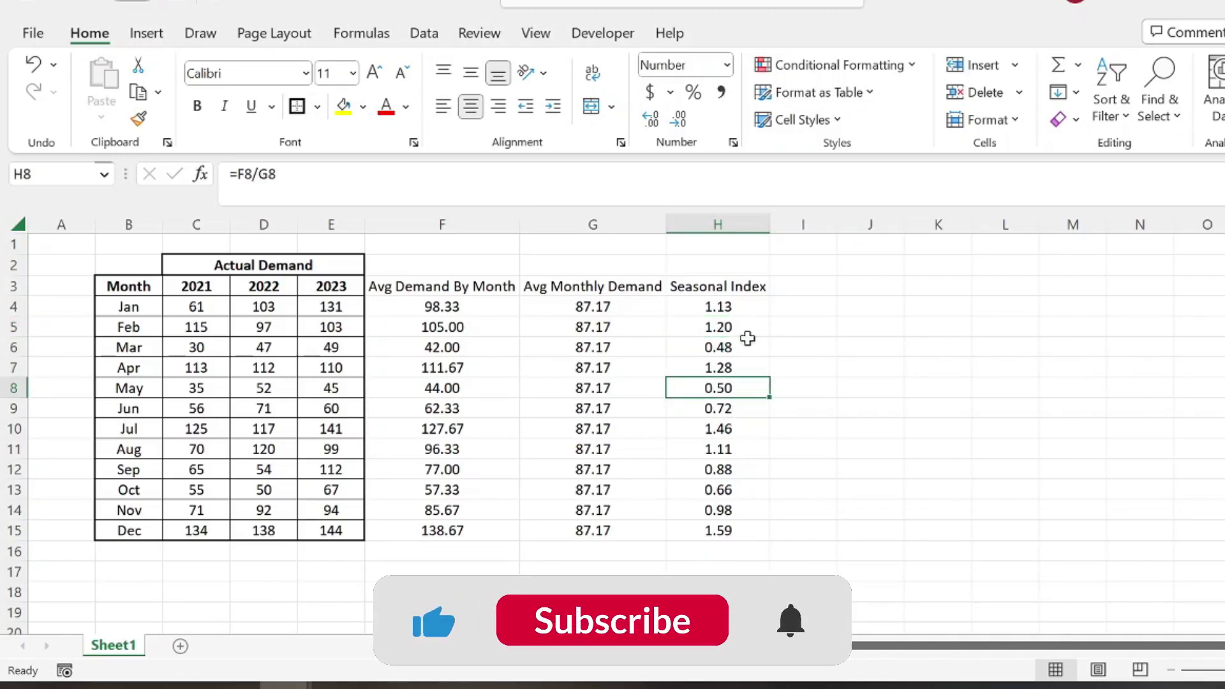
drag(721, 306, 725, 525)
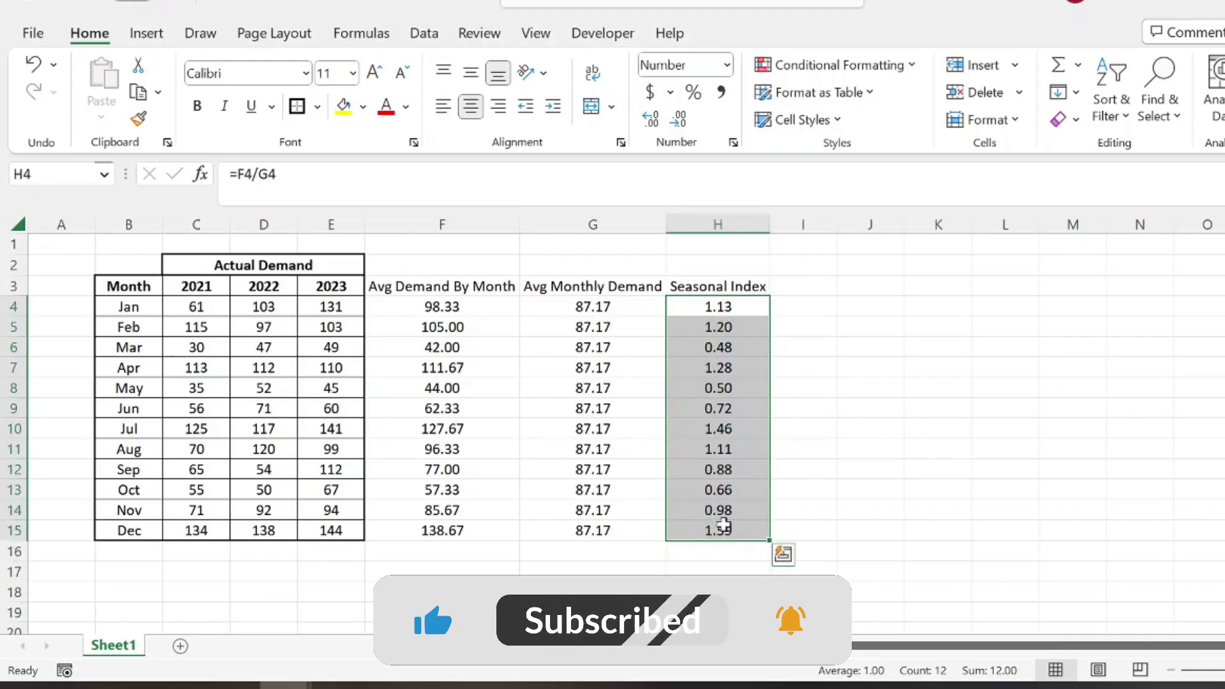
- Start the 'Total Annual Demand' label and check the 2021 and 2022 demand sums
click(718, 571)
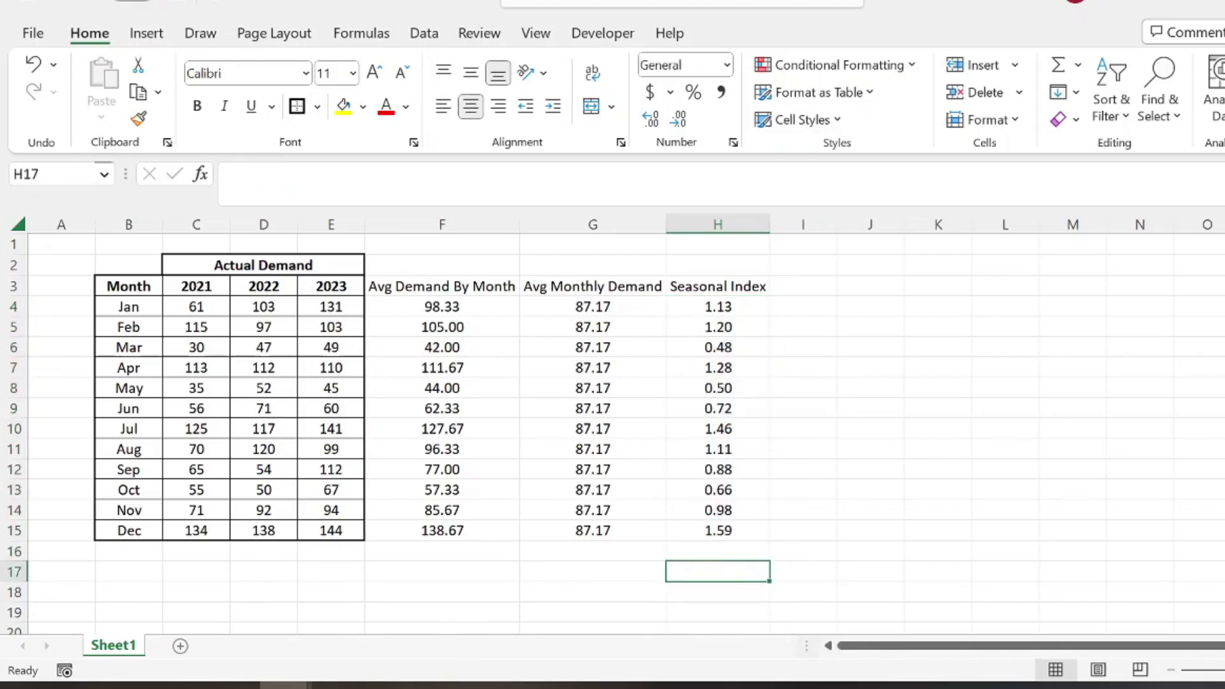
click(230, 174)
text(Total )
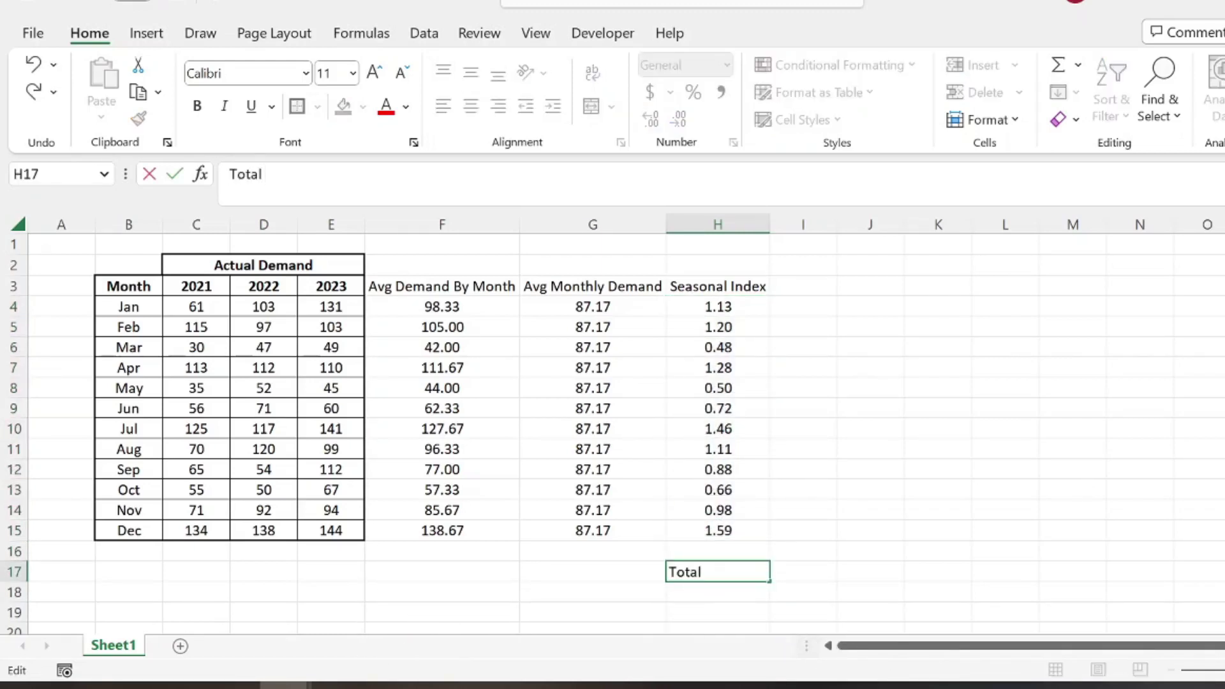
text(Annual Demand 2024:)
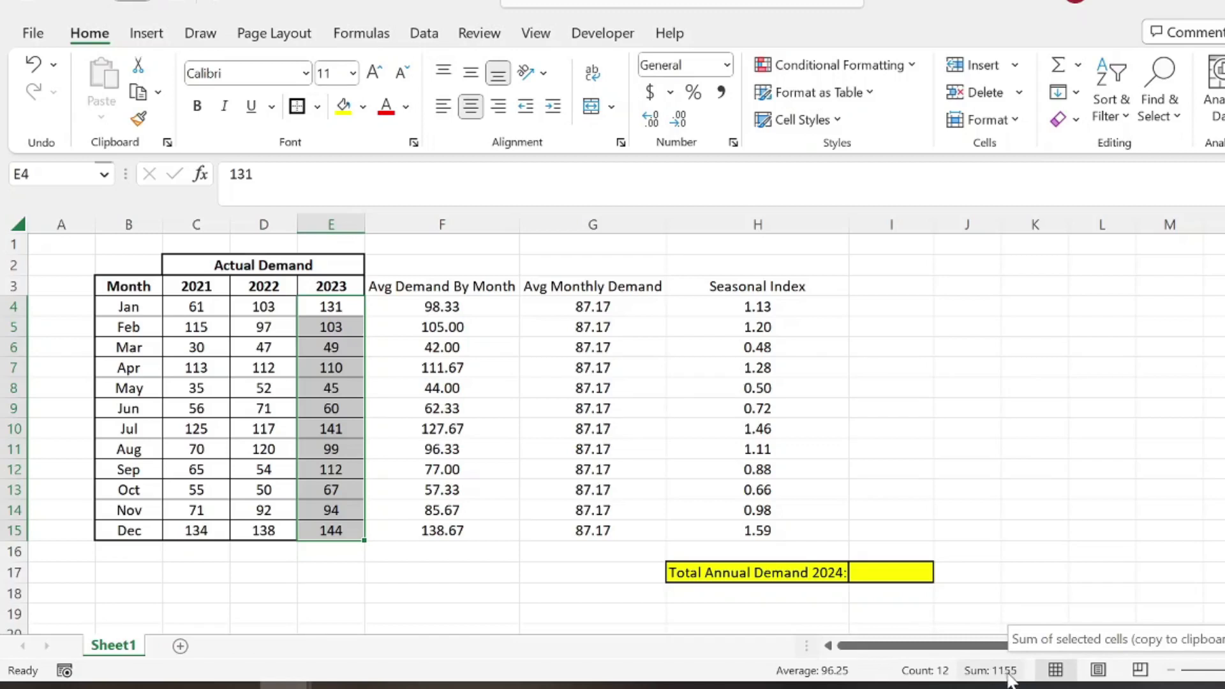
drag(263, 308, 275, 531)
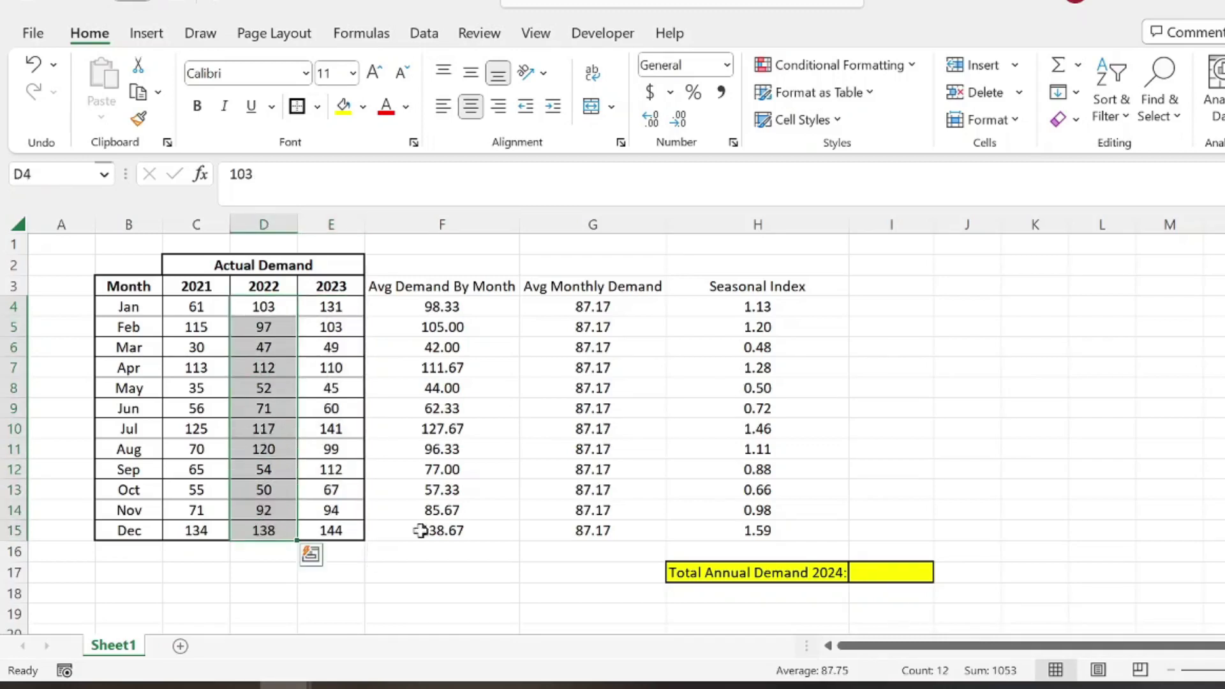
click(201, 317)
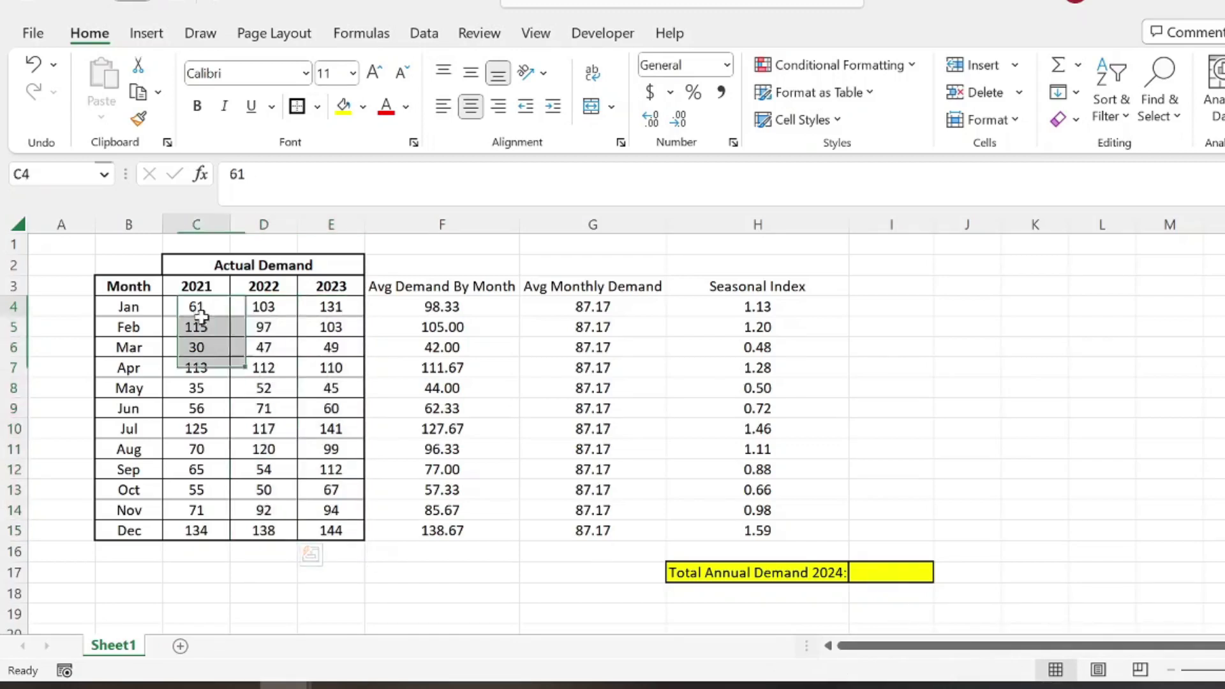
drag(201, 317, 197, 529)
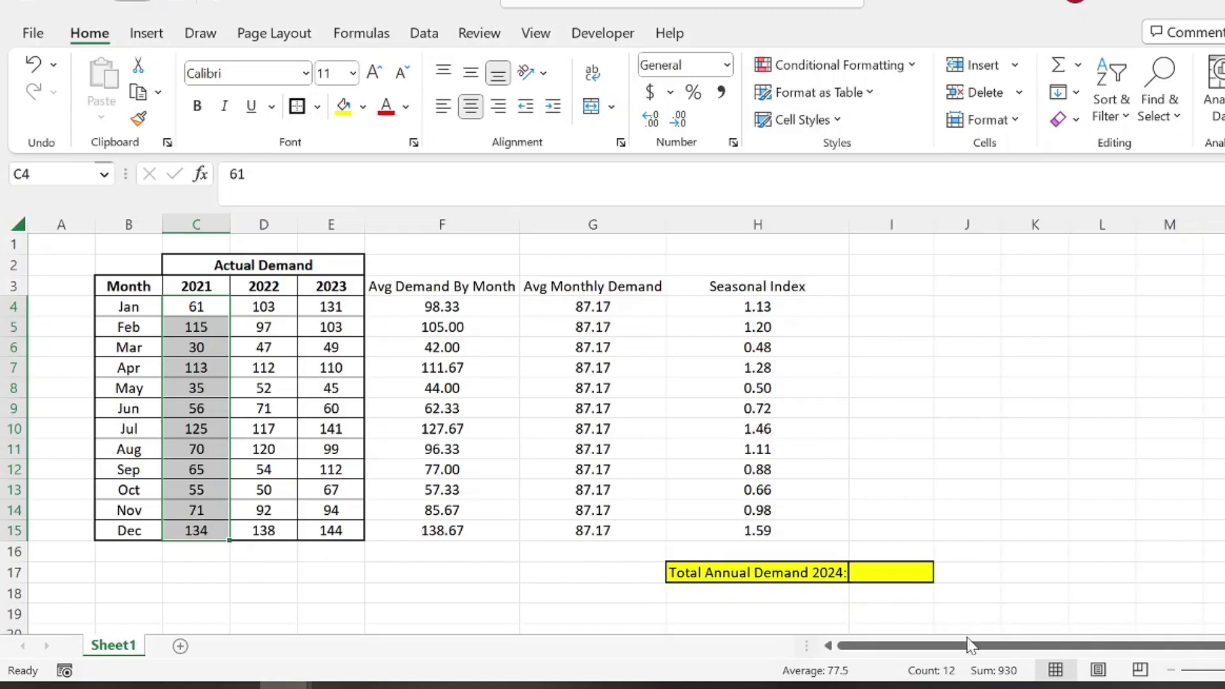
- Enter 1350 in the yellow 2024 annual total cell I17
click(885, 573)
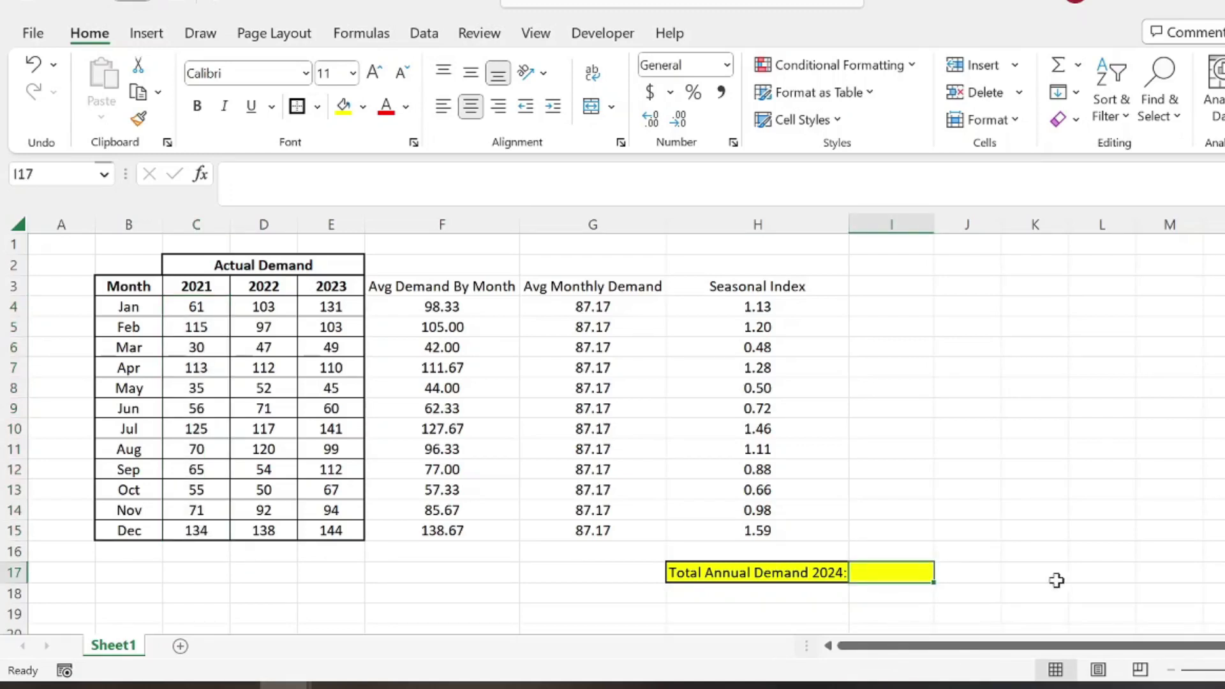
text(1350)
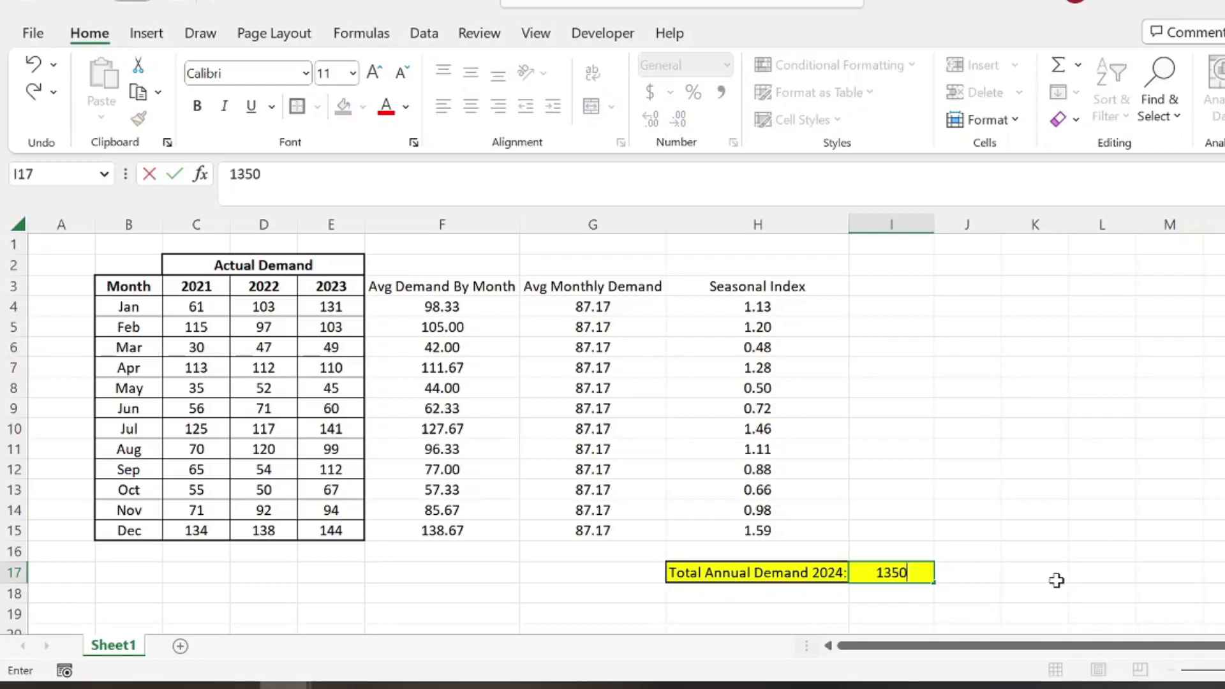
key(Return)
click(913, 568)
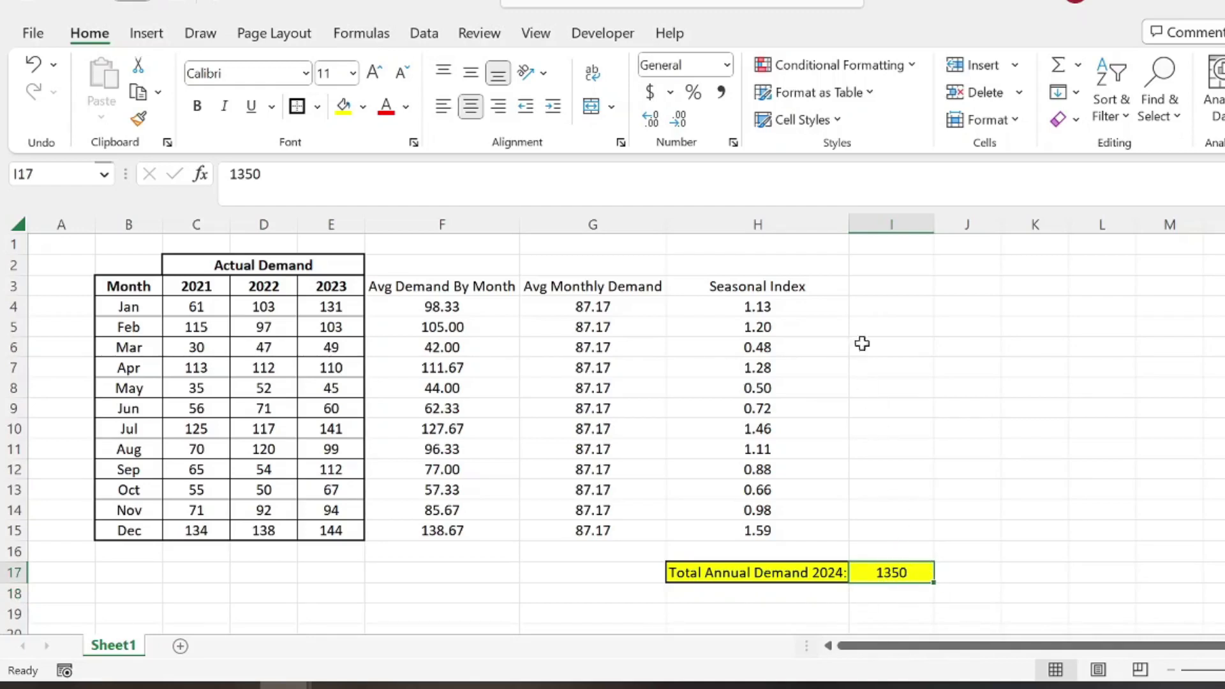
drag(862, 301, 886, 530)
- Fill I4:I15 with the forecast formula =($I$17/12)*H4 for January through December
text(=)
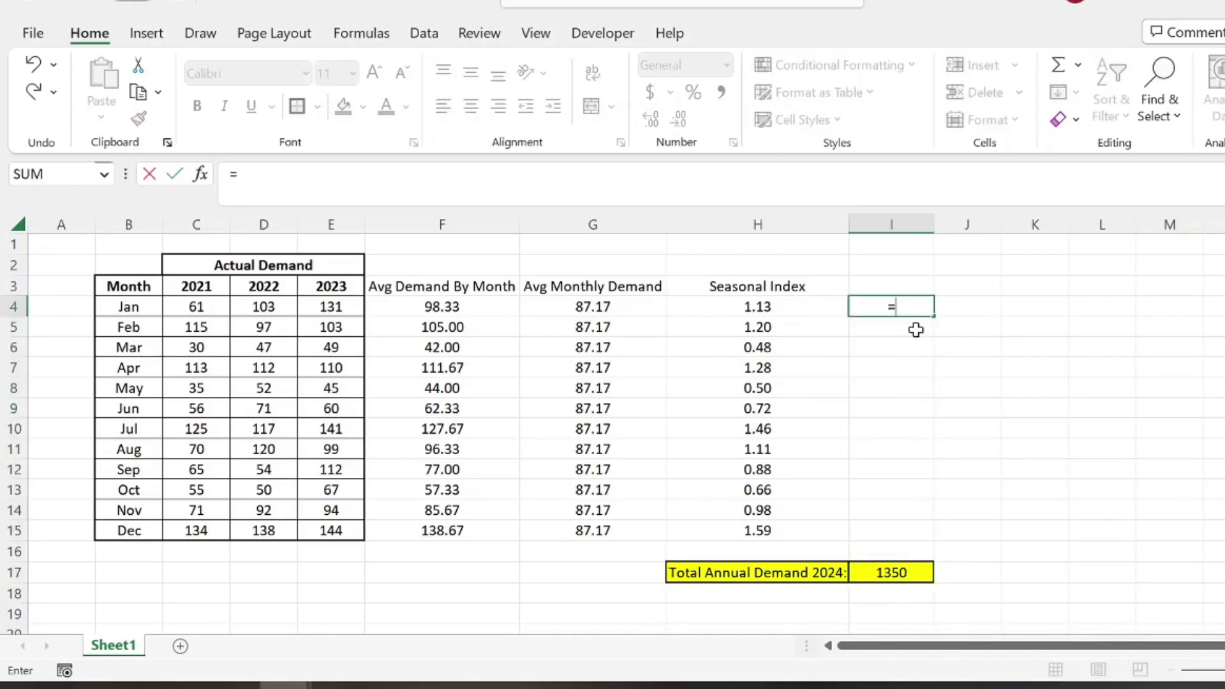
click(899, 574)
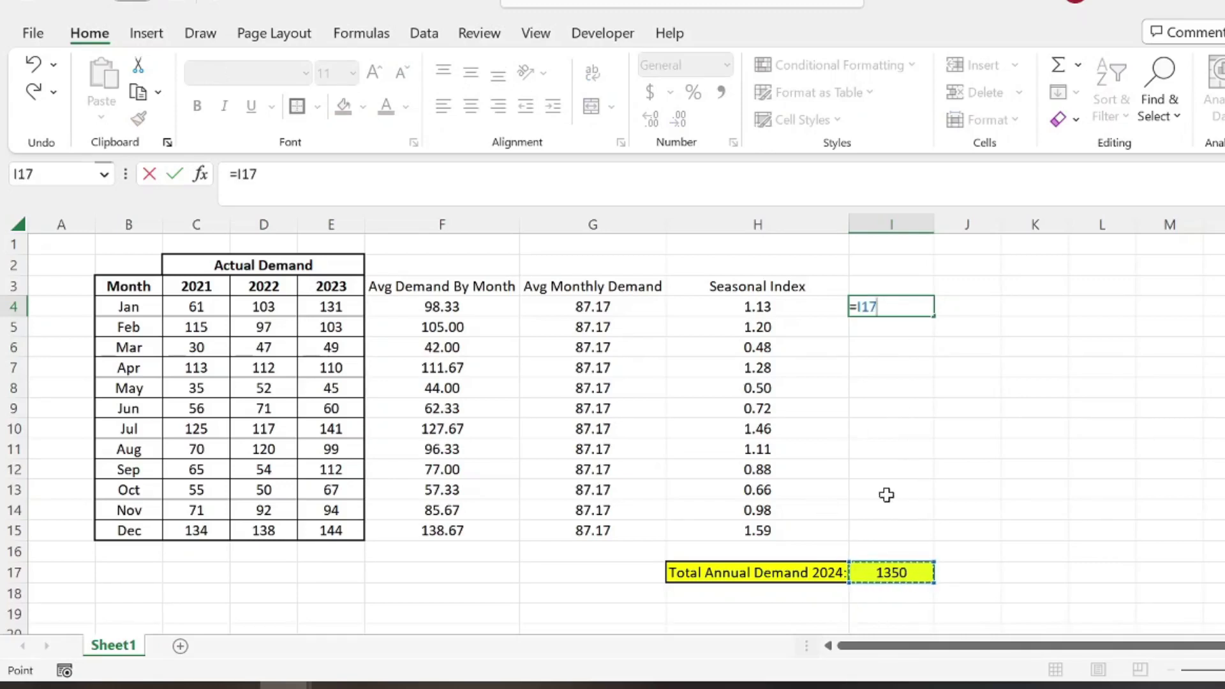
text(/12)
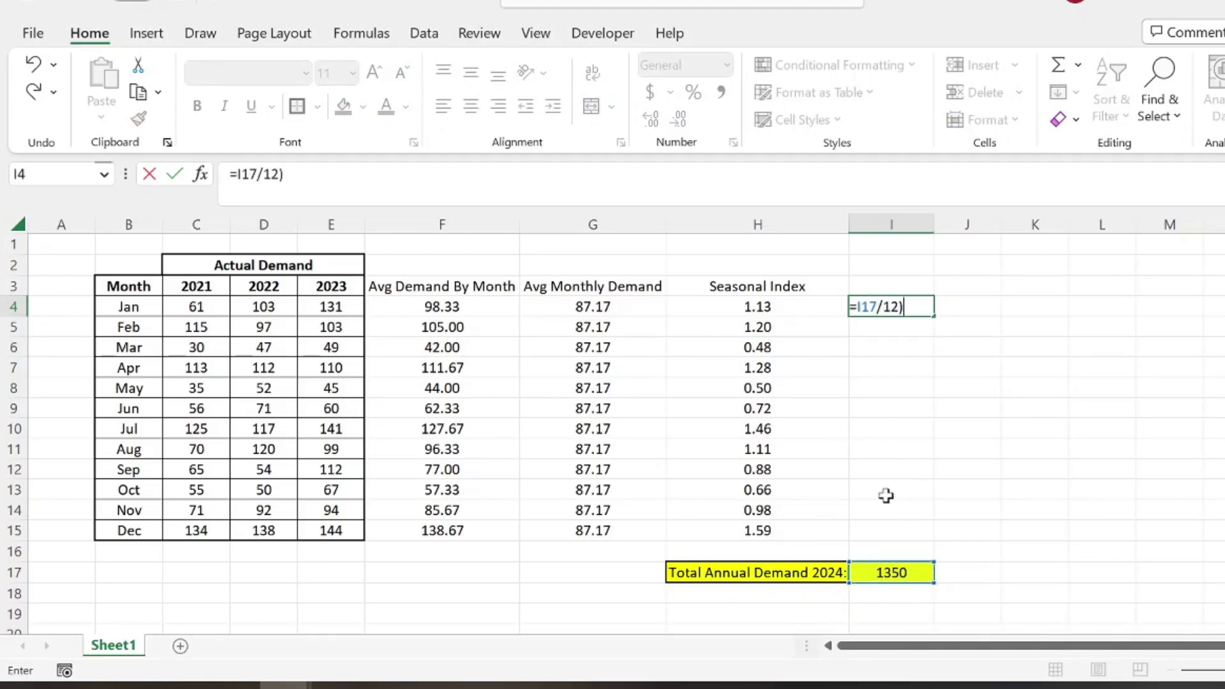
text())
text(()
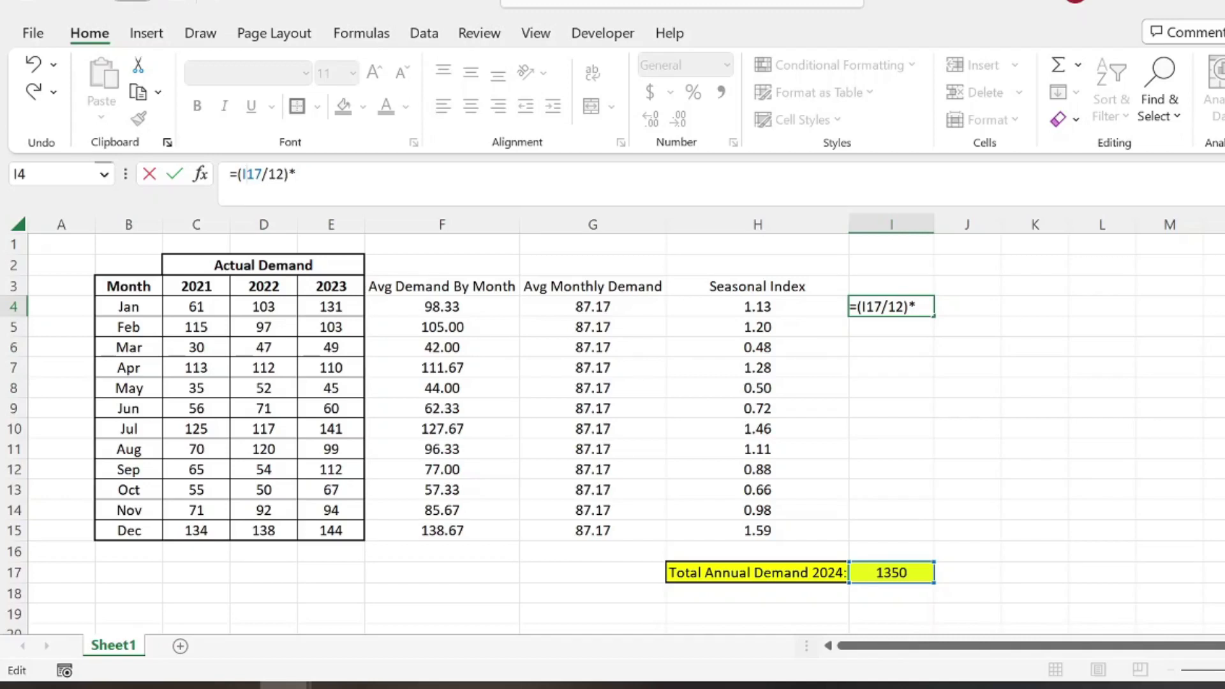
key(F4)
text(*)
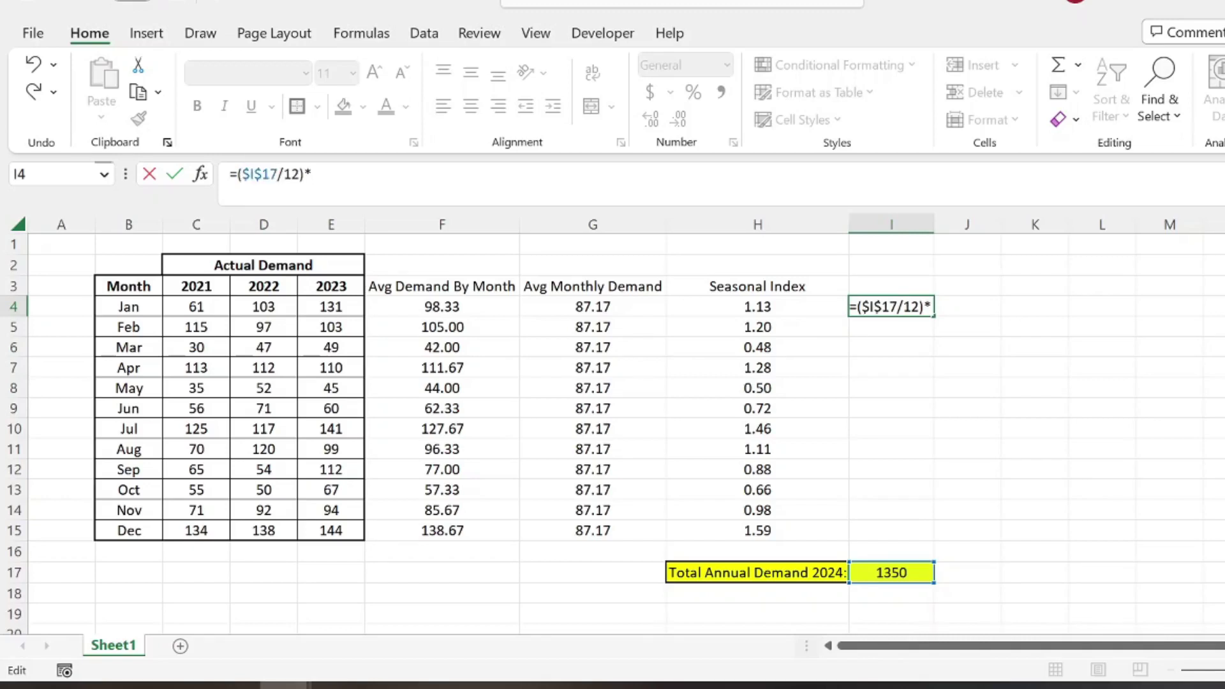
click(792, 309)
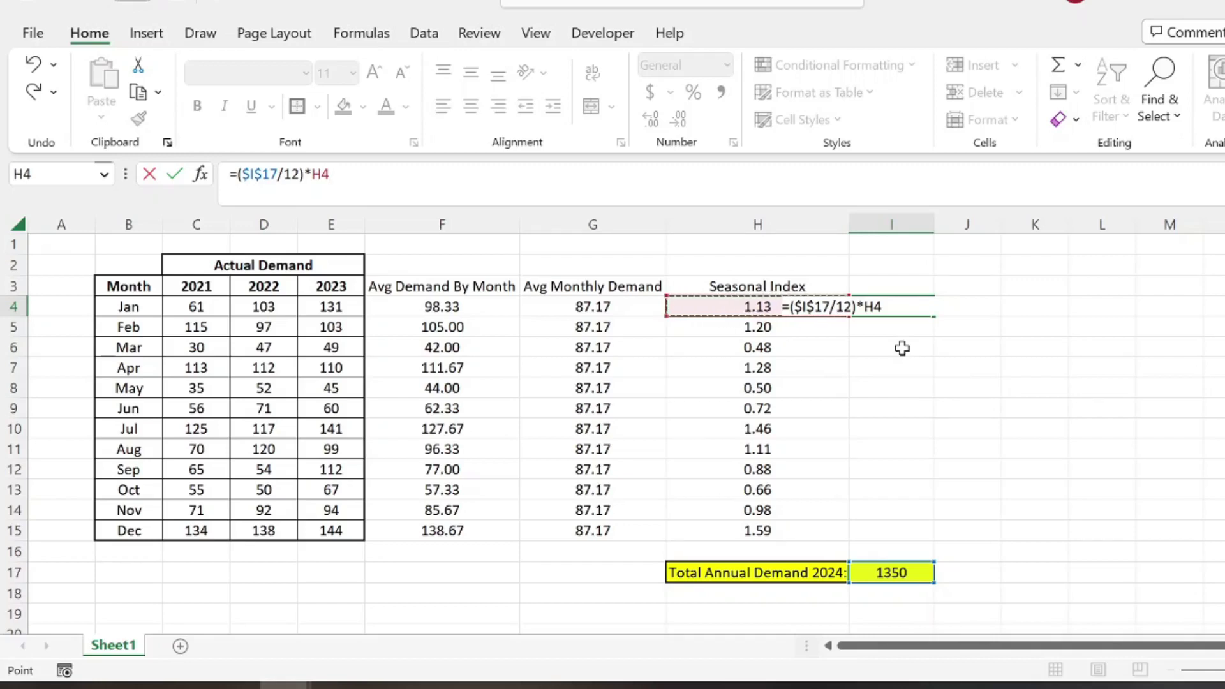
key(Return)
click(904, 305)
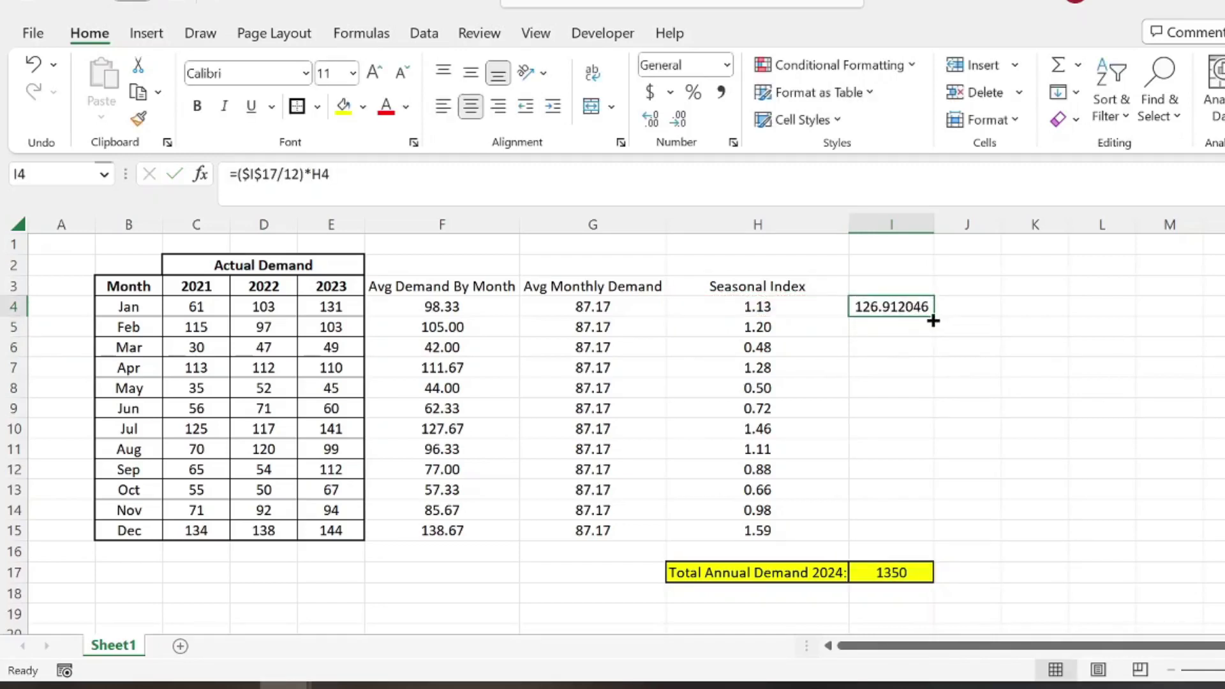
double_click(933, 316)
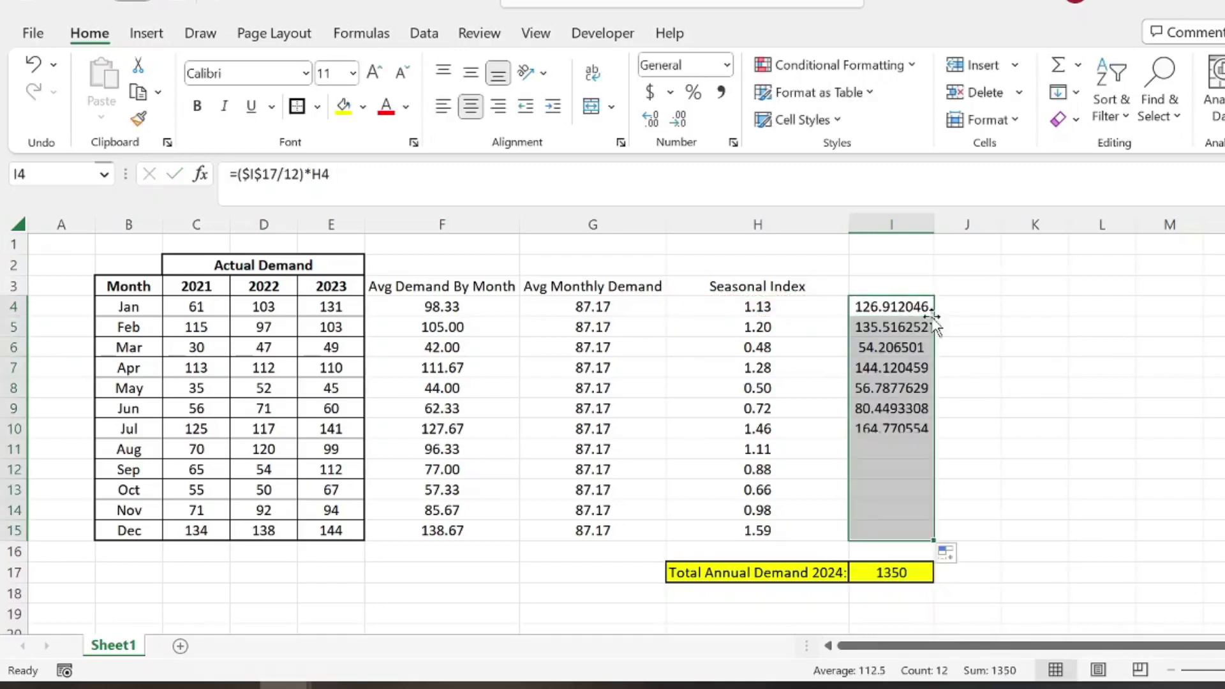
- Round forecasts to two decimals, head the column 'Monthly Seasonal Forecast', and confirm they sum to 1350
click(679, 120)
click(679, 120)
click(679, 120)
click(679, 120)
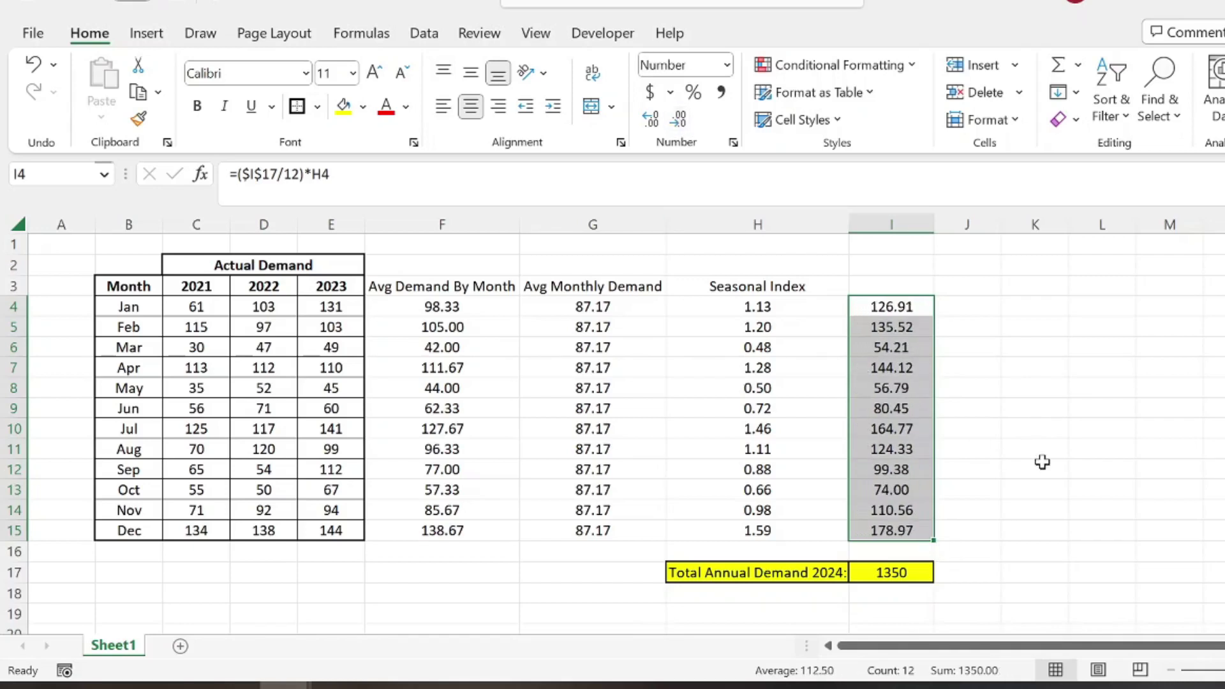
click(892, 288)
text(Month)
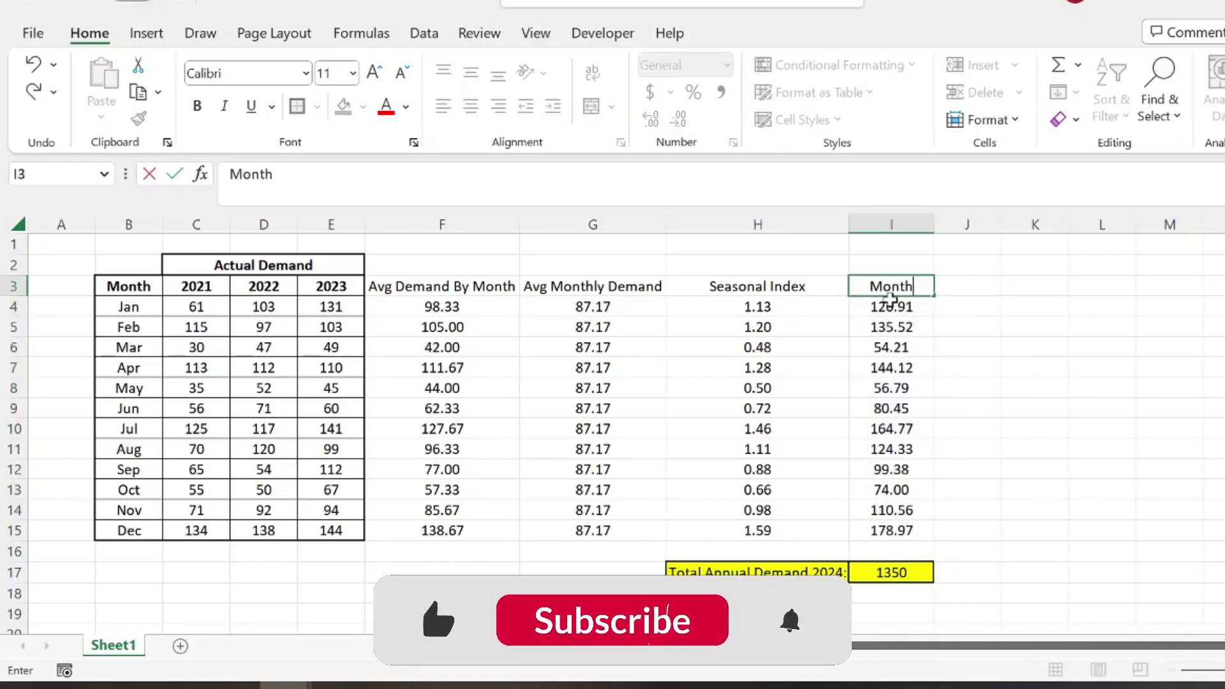
text(ly Seasonal Forecast)
click(1131, 388)
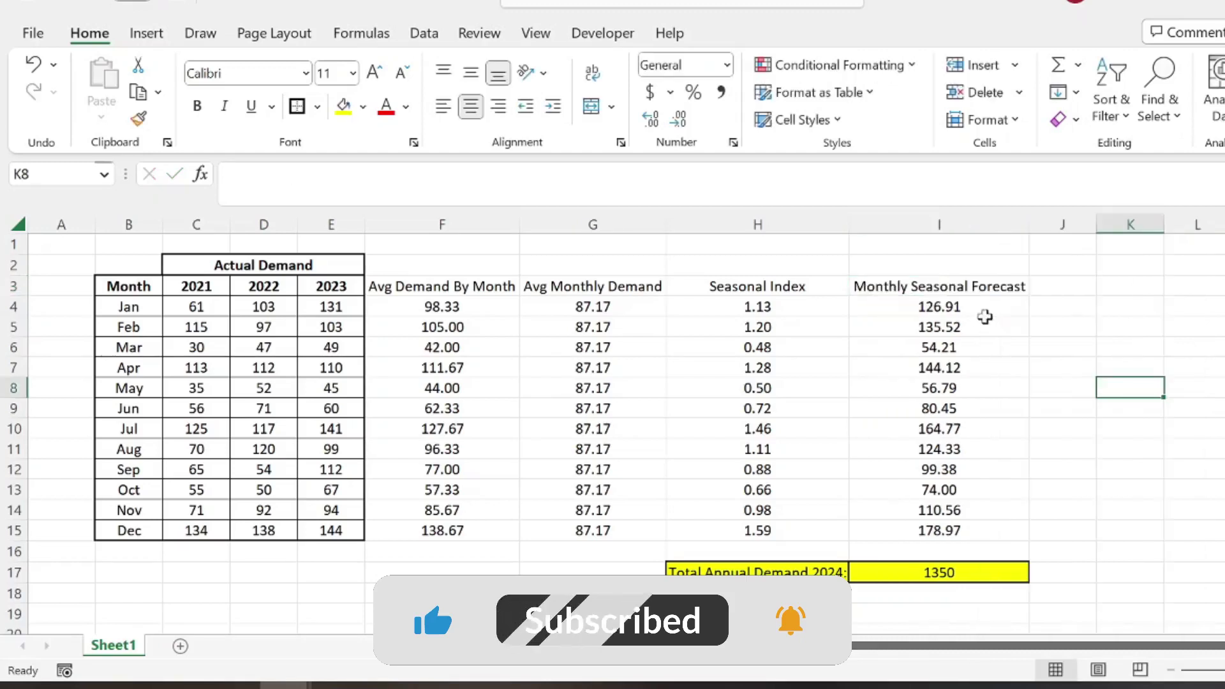
drag(938, 306, 951, 527)
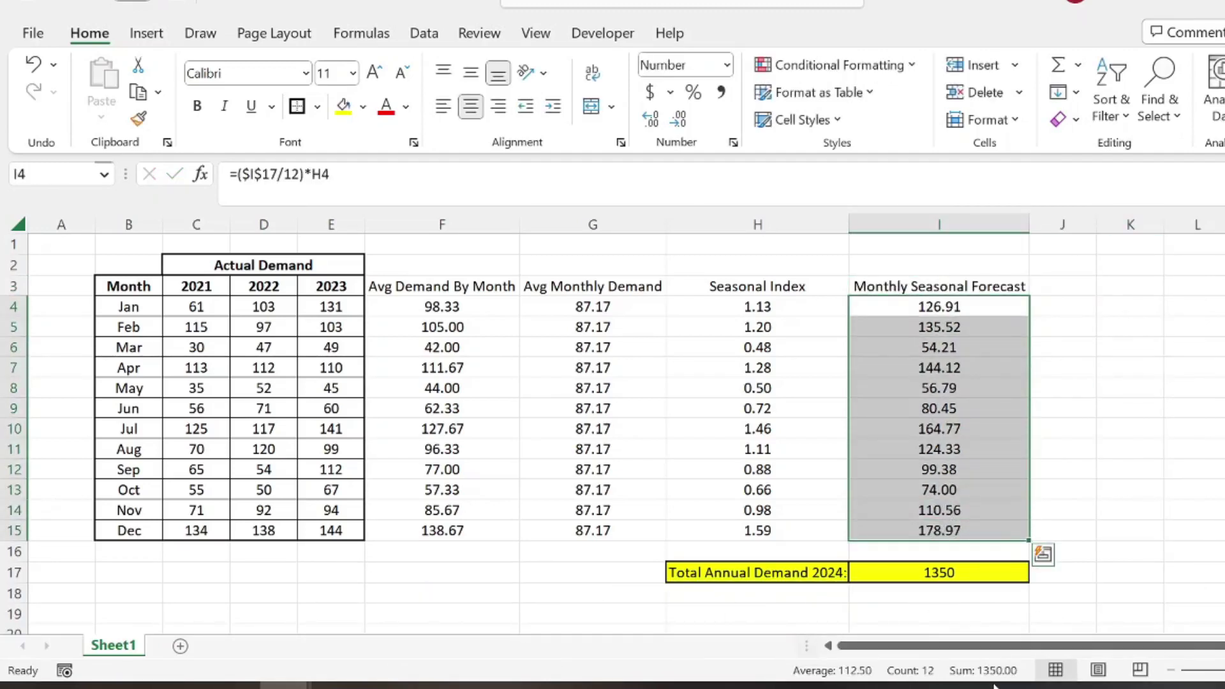
click(593, 347)
- Hide columns F through H, then review the table and January forecast formula
drag(798, 225, 424, 230)
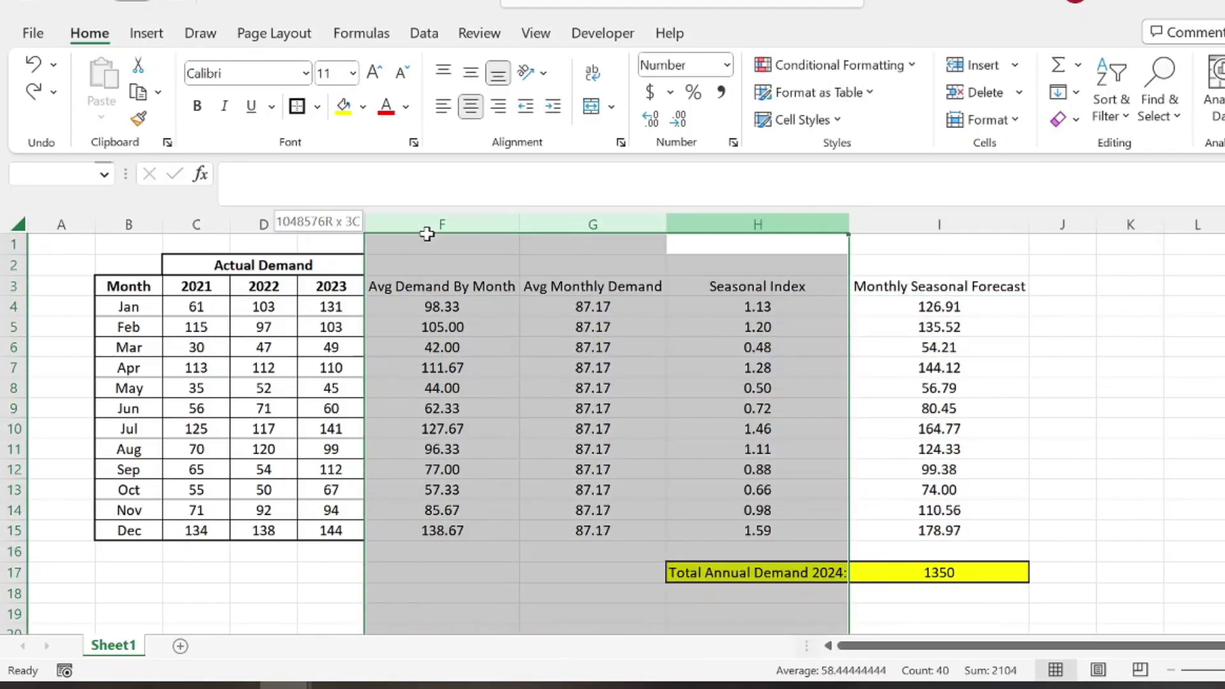
right_click(447, 230)
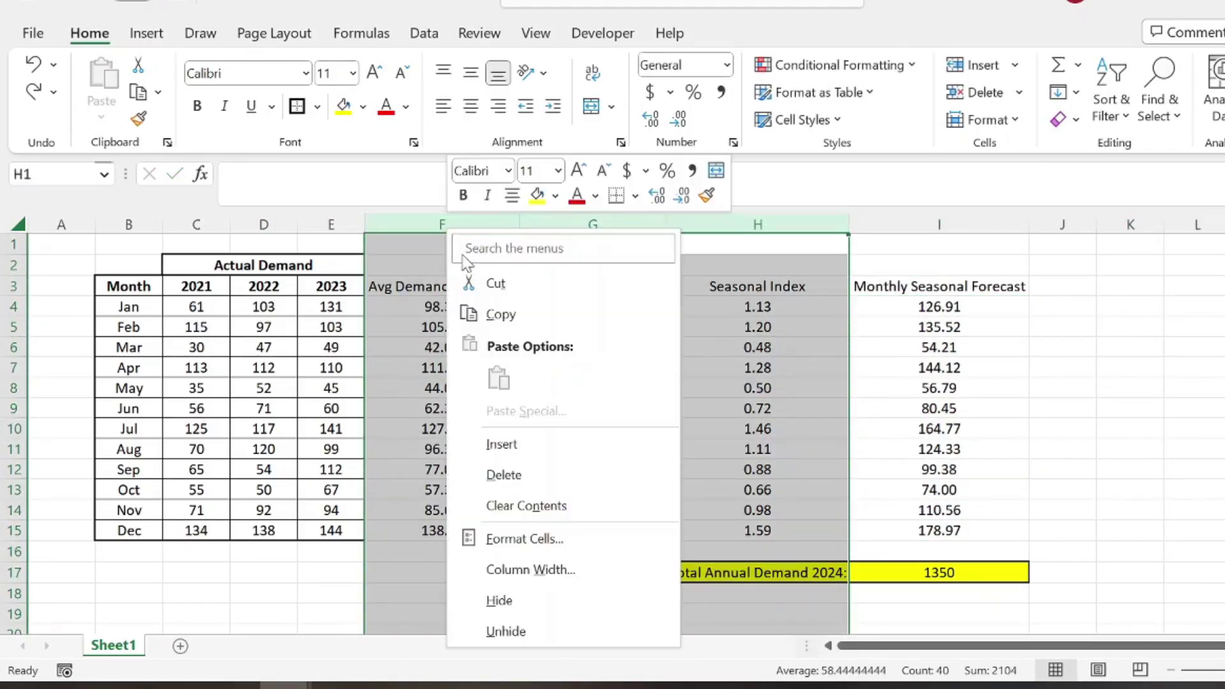
click(530, 603)
click(418, 468)
drag(140, 307, 465, 514)
click(331, 347)
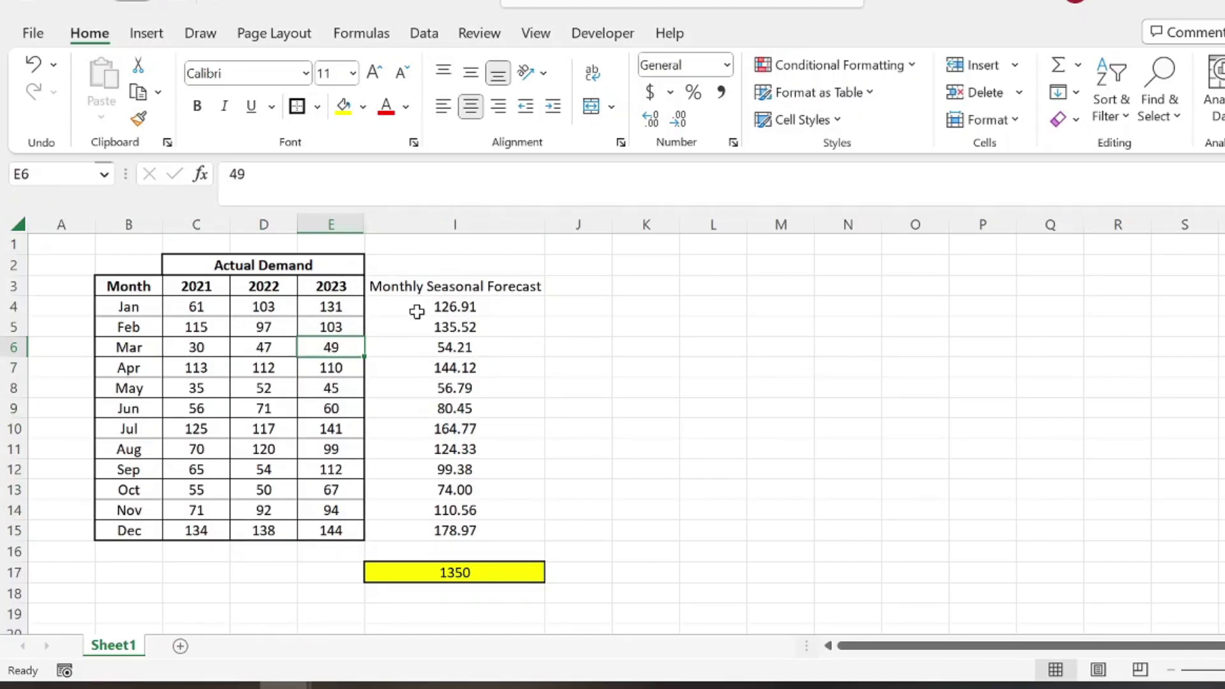
click(449, 305)
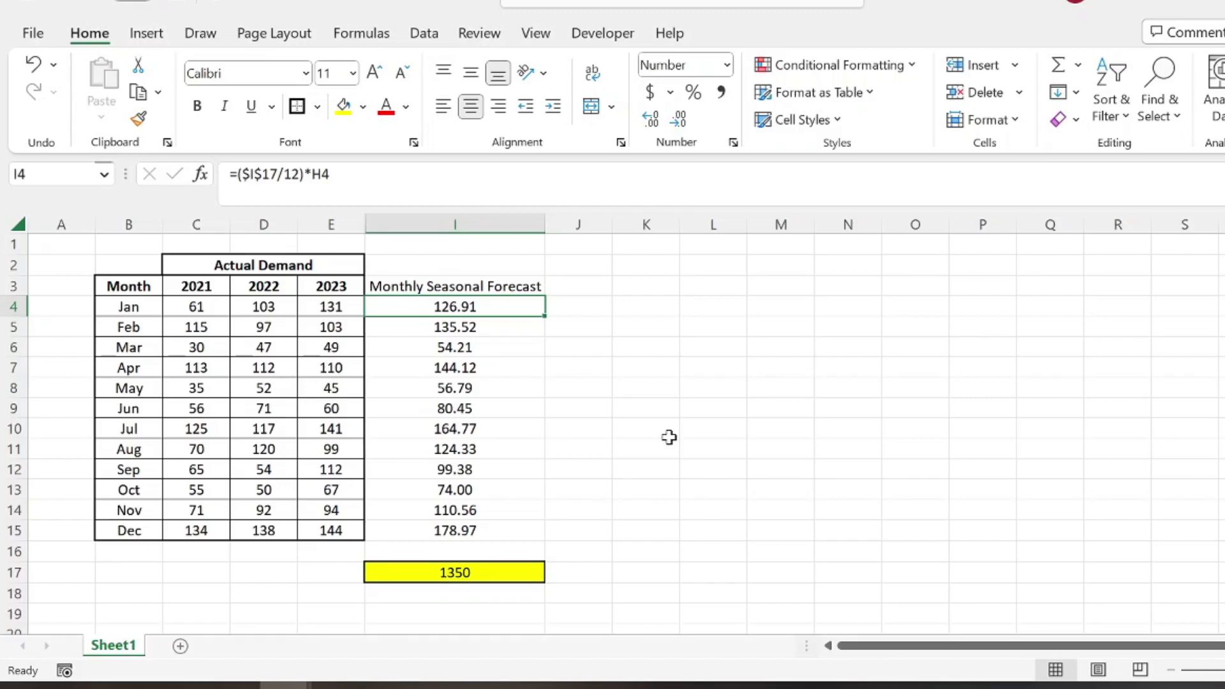
click(591, 326)
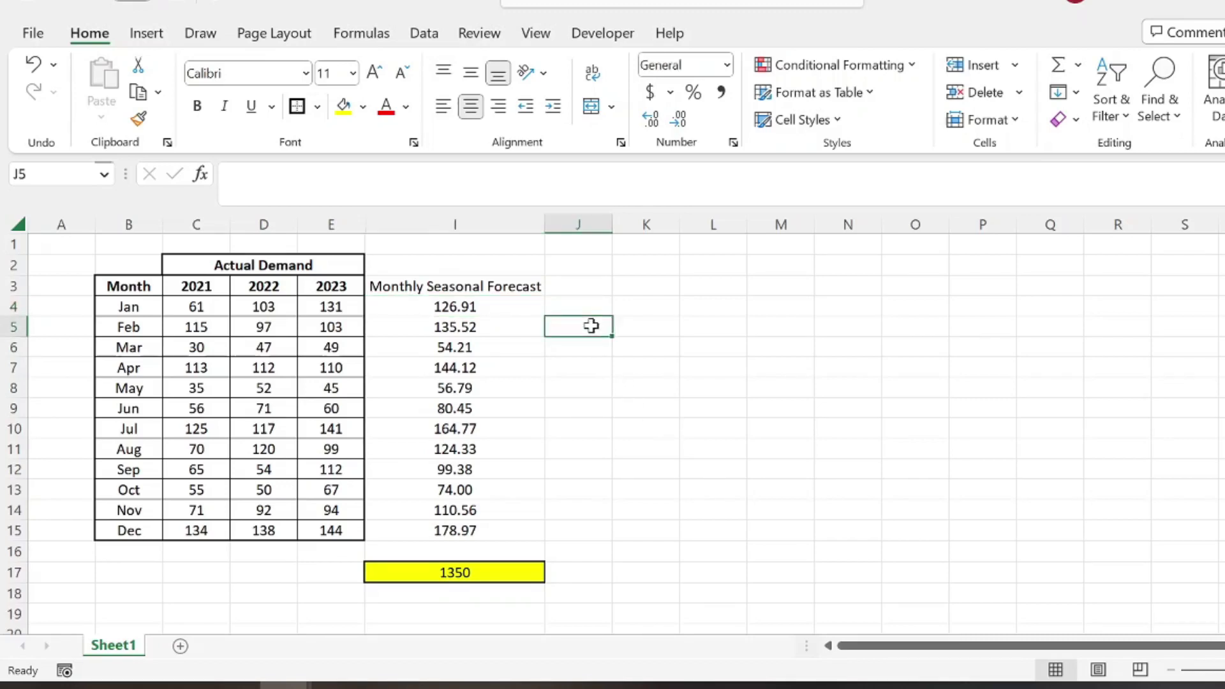